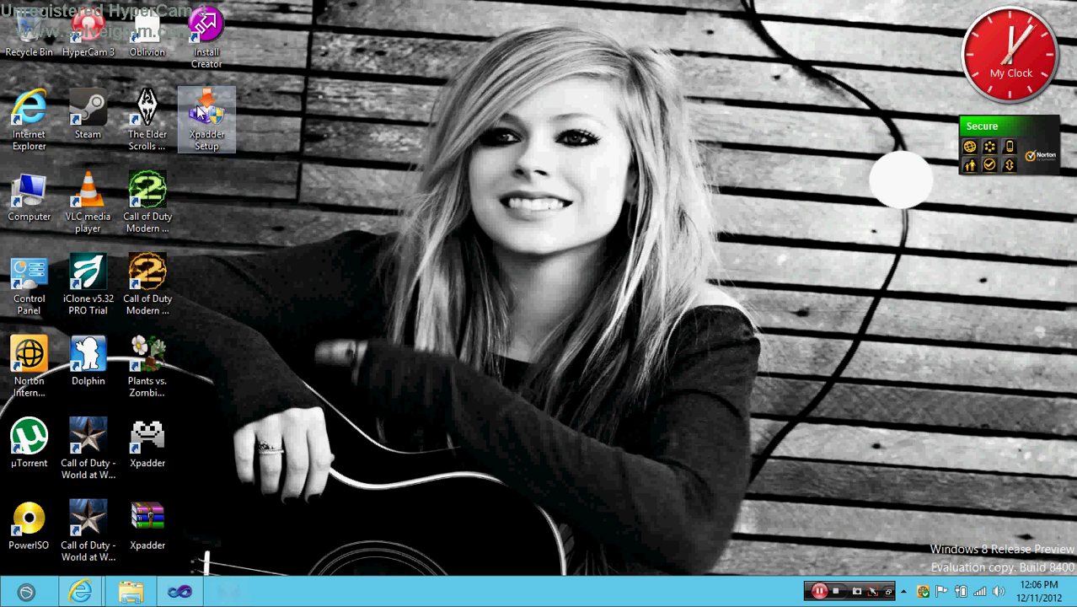
{"action": "mouse_move", "coordinate": [200, 110]}
{"action": "left_mouse_down"}
{"action": "mouse_move", "coordinate": [280, 145]}
{"action": "mouse_move", "coordinate": [201, 105]}
{"action": "left_mouse_up"}
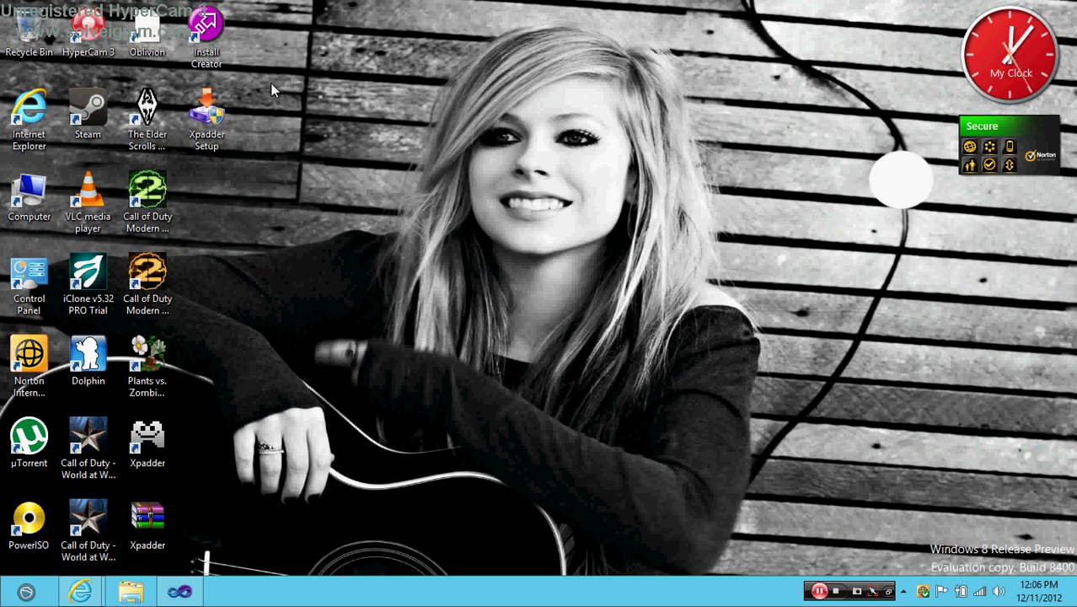
{"action": "left_click", "coordinate": [203, 102]}
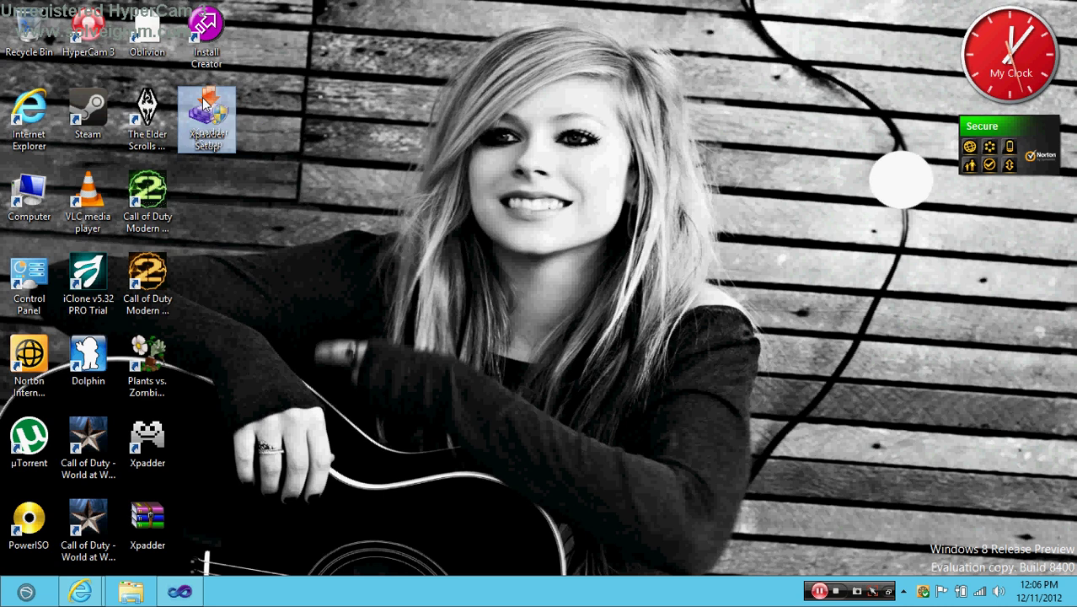
{"action": "left_click_drag", "start_coordinate": [218, 121], "coordinate": [267, 155]}
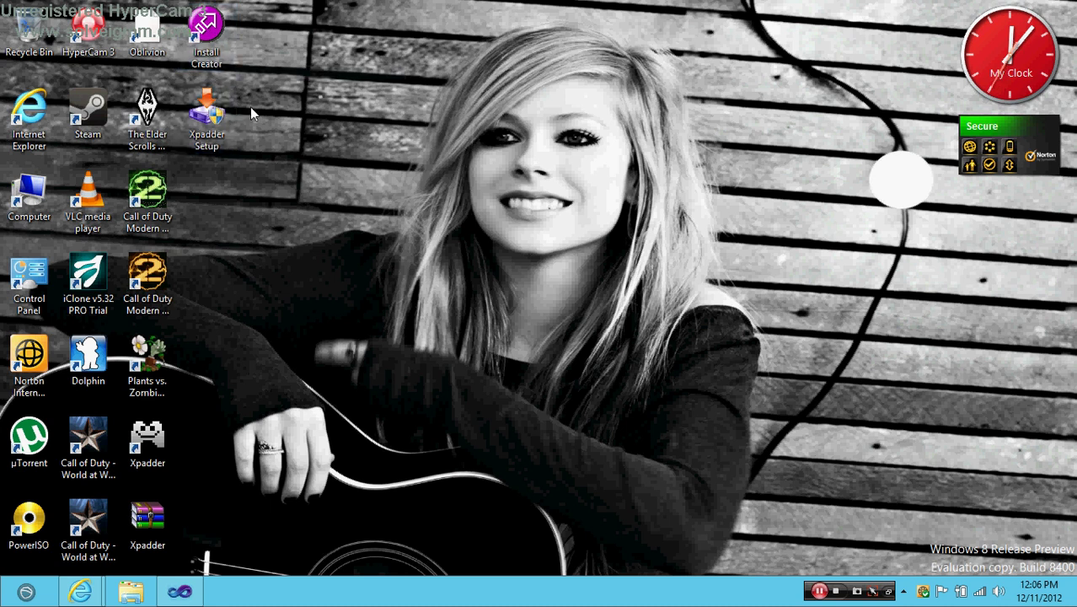
{"action": "left_click", "coordinate": [204, 109]}
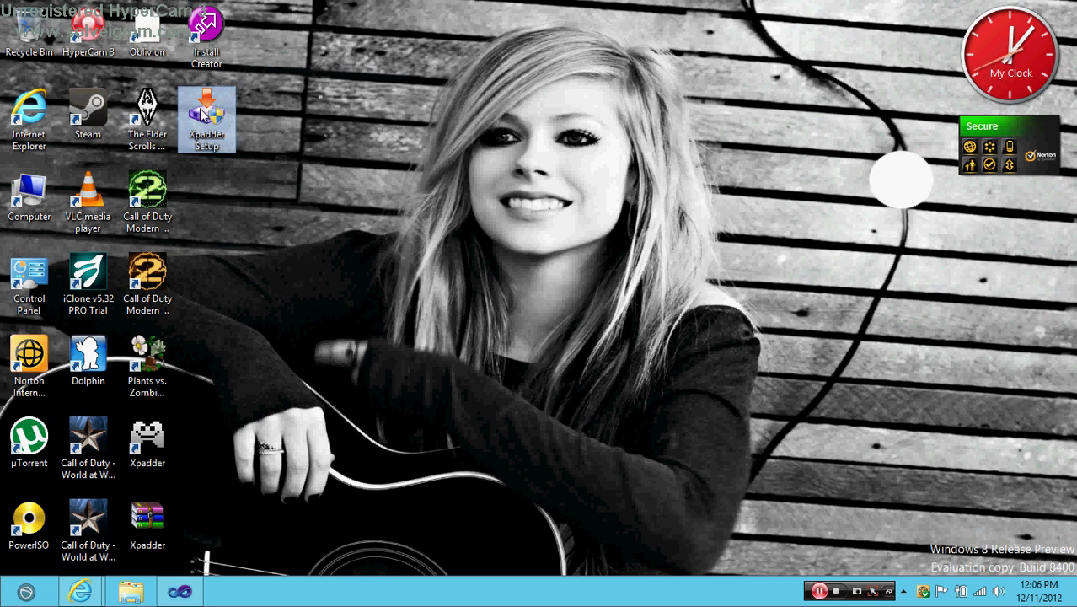
{"action": "left_click", "coordinate": [206, 32]}
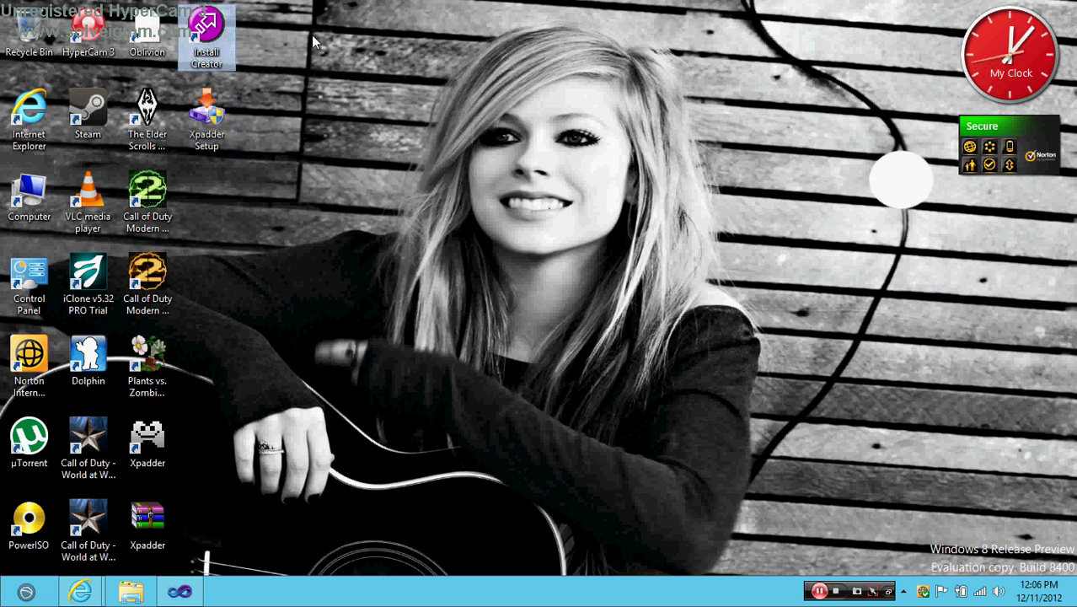
{"action": "left_click", "coordinate": [300, 69]}
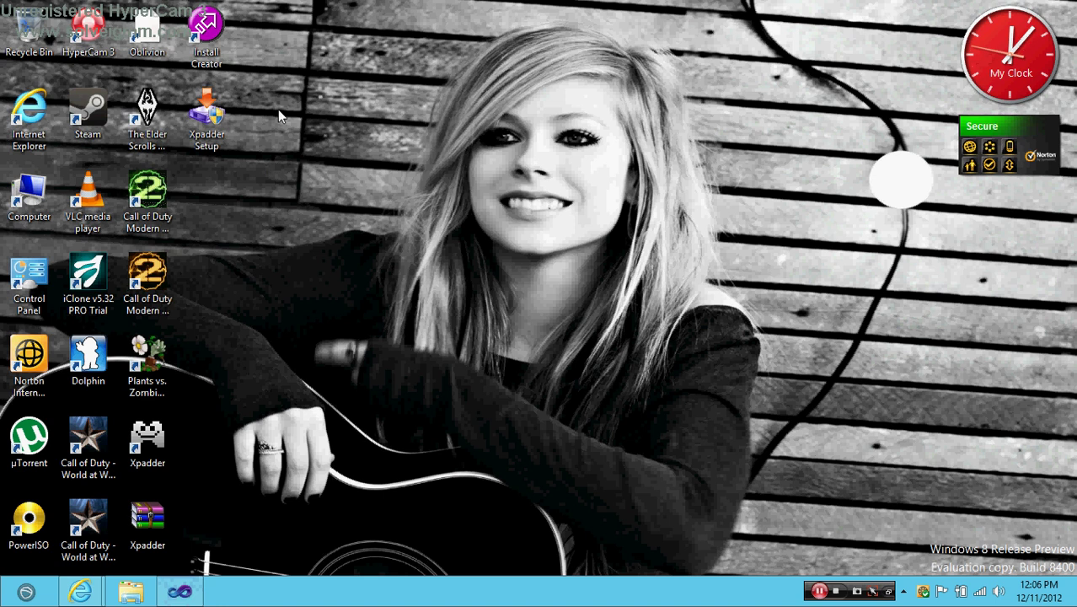
{"action": "left_click_drag", "start_coordinate": [149, 438], "coordinate": [156, 375]}
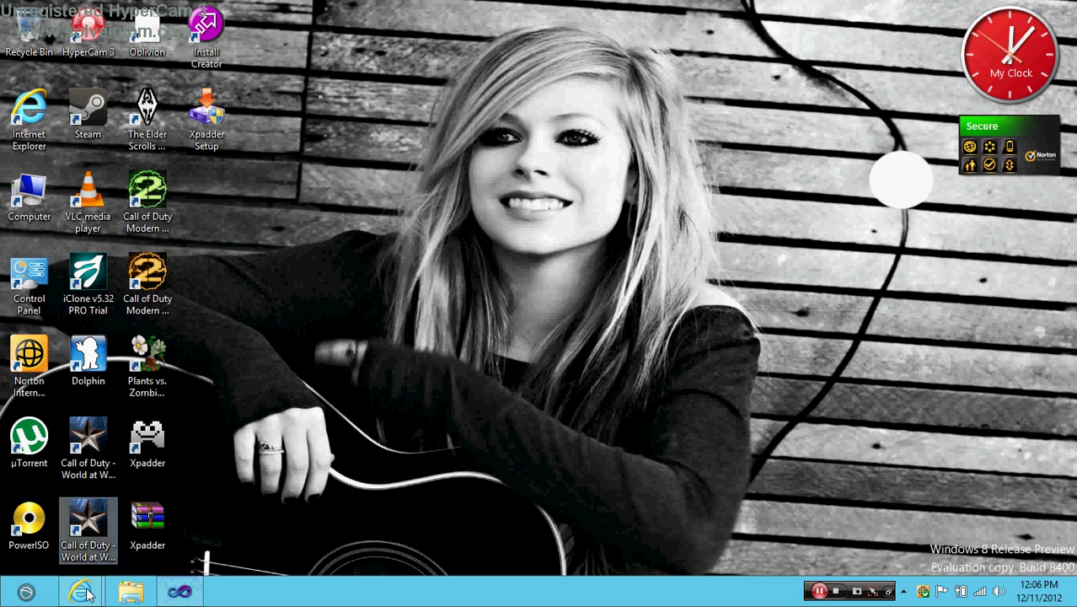
Look inside the Xpadder folder of the Documents library in File Explorer, and return to Documents.
{"action": "left_click", "coordinate": [128, 593]}
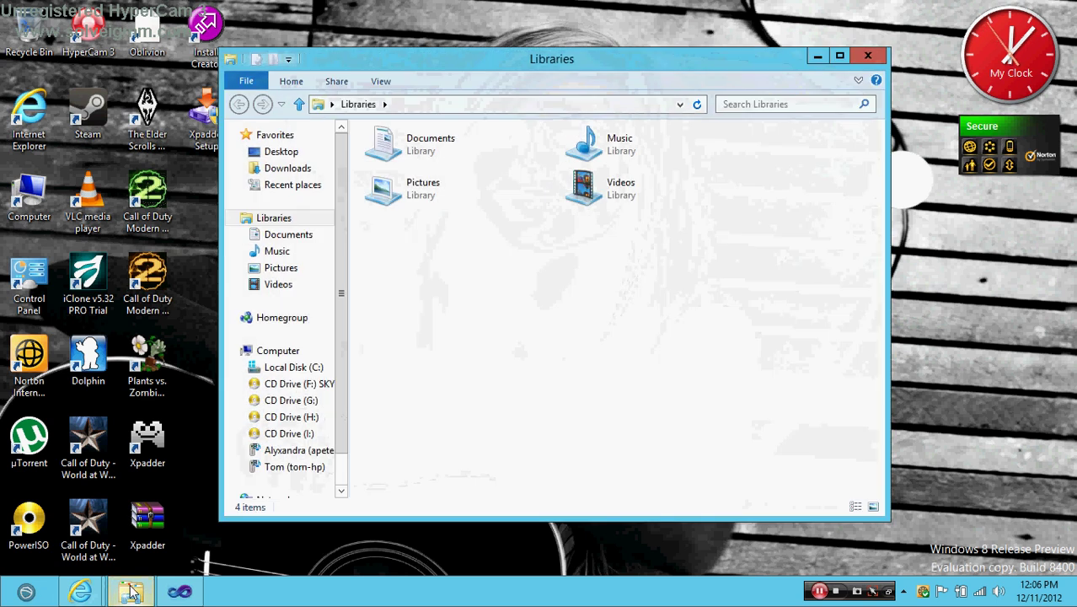
{"action": "left_click", "coordinate": [297, 236]}
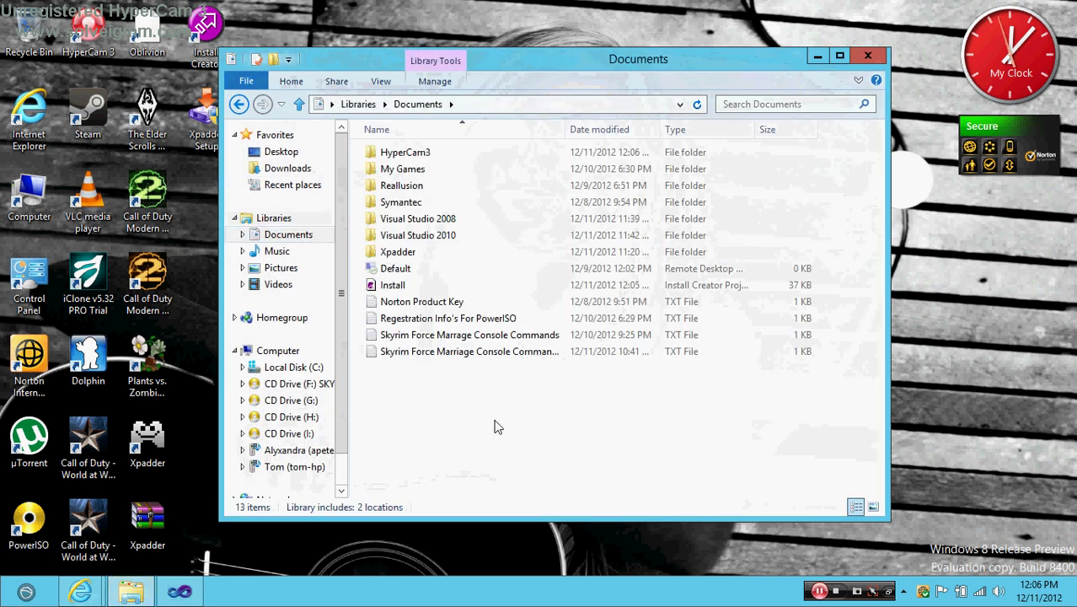
{"action": "left_click", "coordinate": [414, 253]}
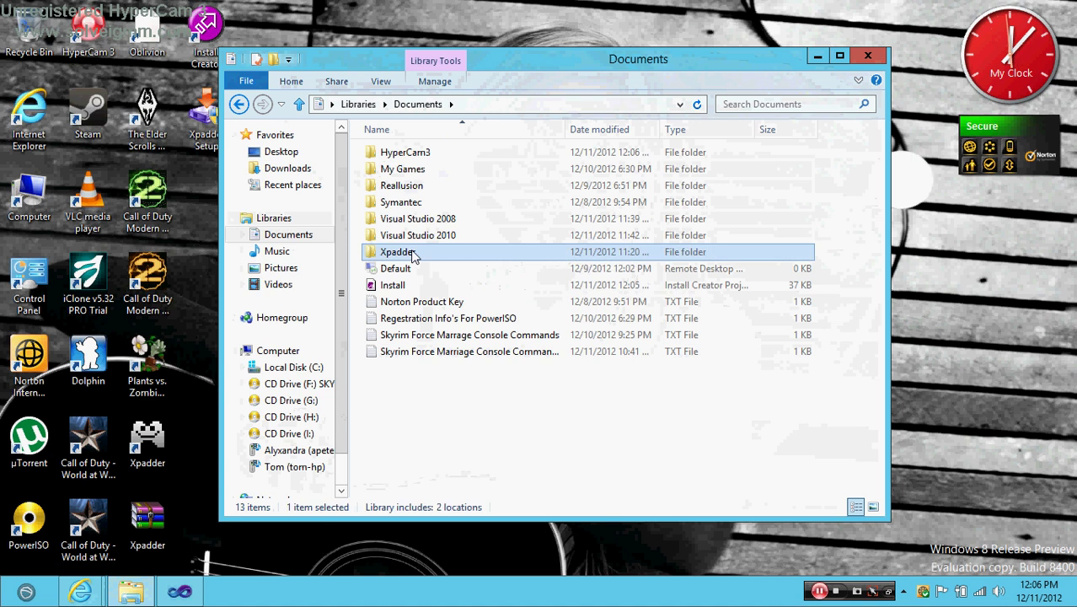
{"action": "double_click", "coordinate": [413, 253]}
{"action": "left_click", "coordinate": [239, 103]}
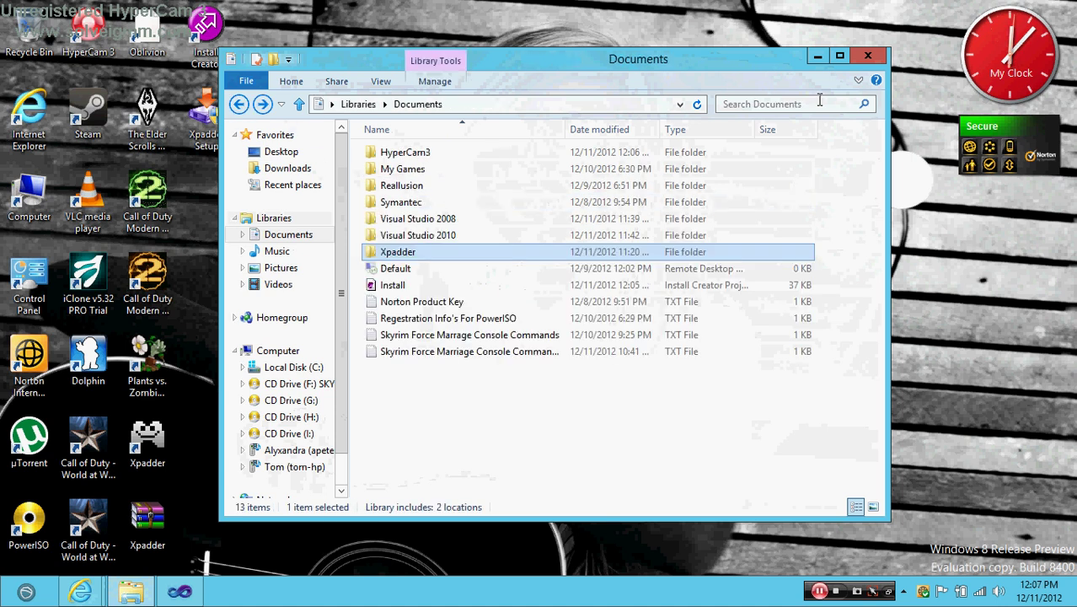
Delete the Xpadder folder from Program Files on Local Disk (C:) with administrator permission, and close File Explorer.
{"action": "left_click", "coordinate": [292, 367]}
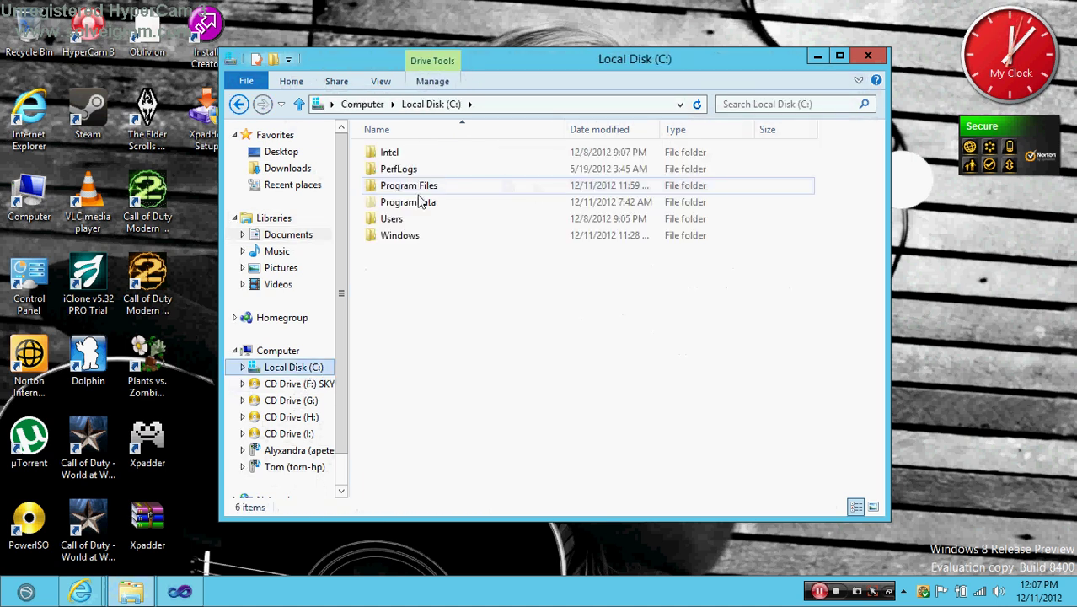
{"action": "double_click", "coordinate": [422, 186]}
{"action": "scroll", "coordinate": [421, 219], "scroll_direction": "down", "scroll_amount": 5}
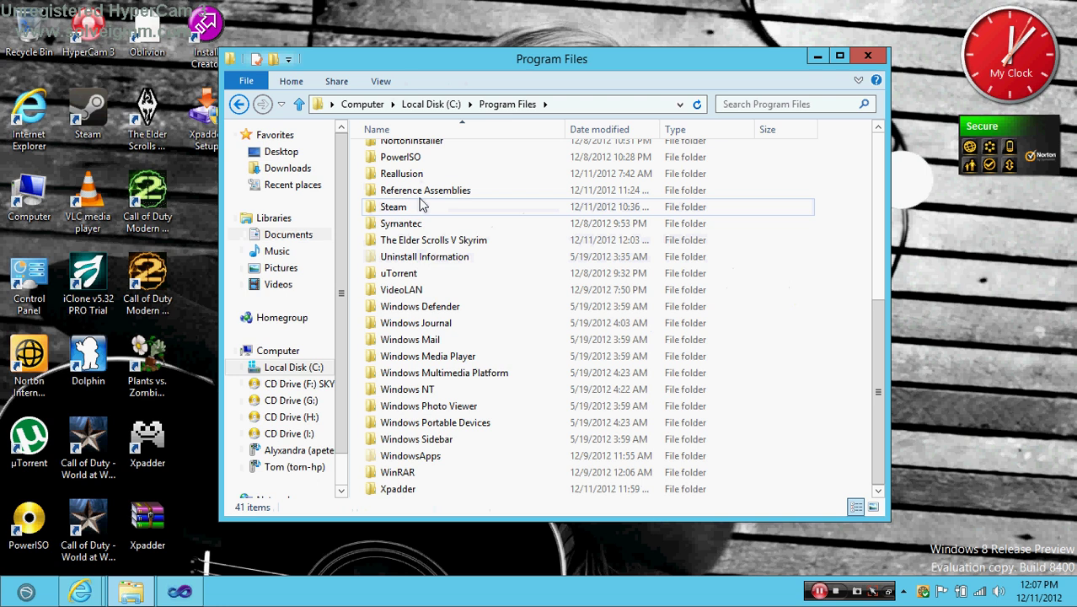
{"action": "scroll", "coordinate": [423, 215], "scroll_direction": "up", "scroll_amount": 3}
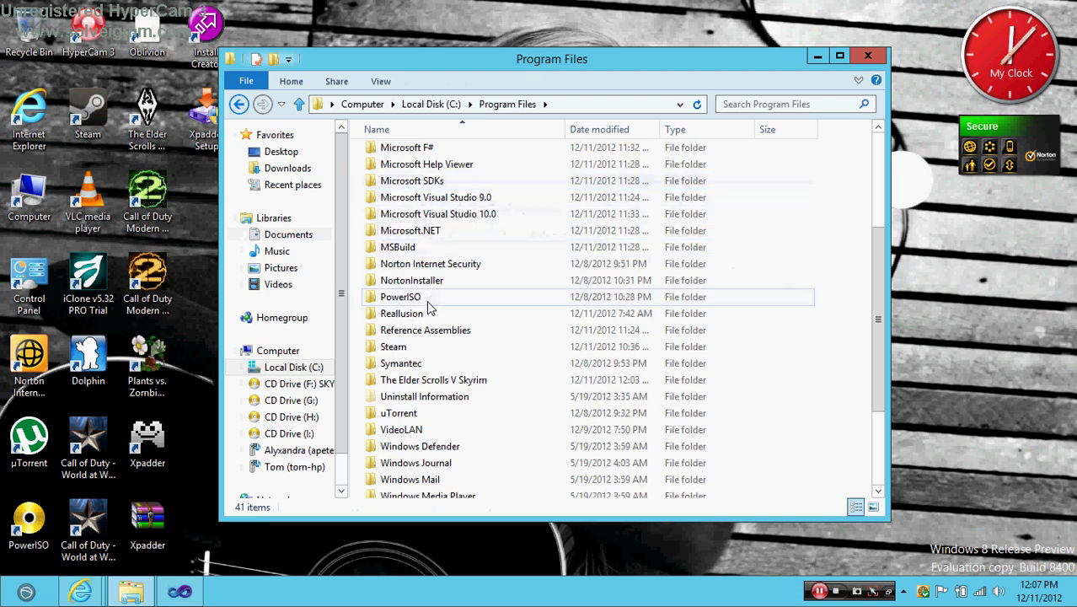
{"action": "scroll", "coordinate": [398, 335], "scroll_direction": "down", "scroll_amount": 3}
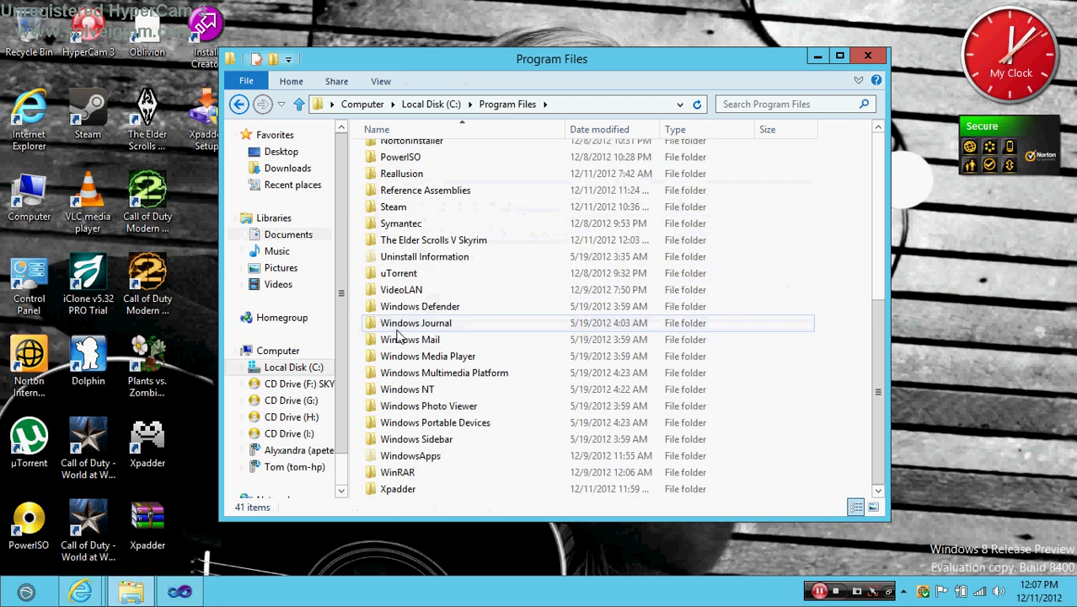
{"action": "double_click", "coordinate": [398, 489]}
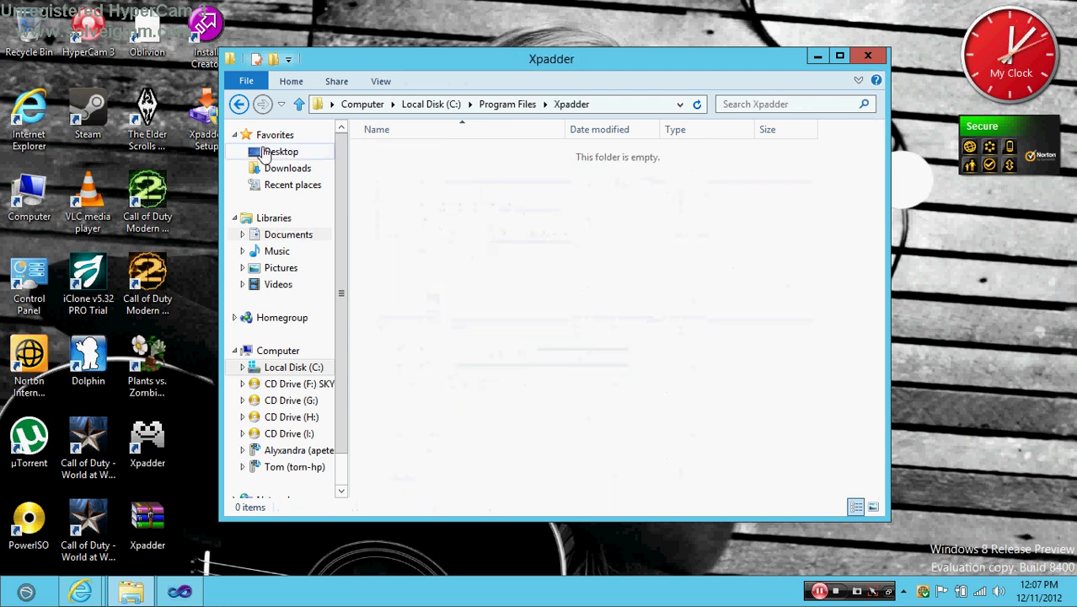
{"action": "key", "text": "BackSpace"}
{"action": "key", "text": "Delete"}
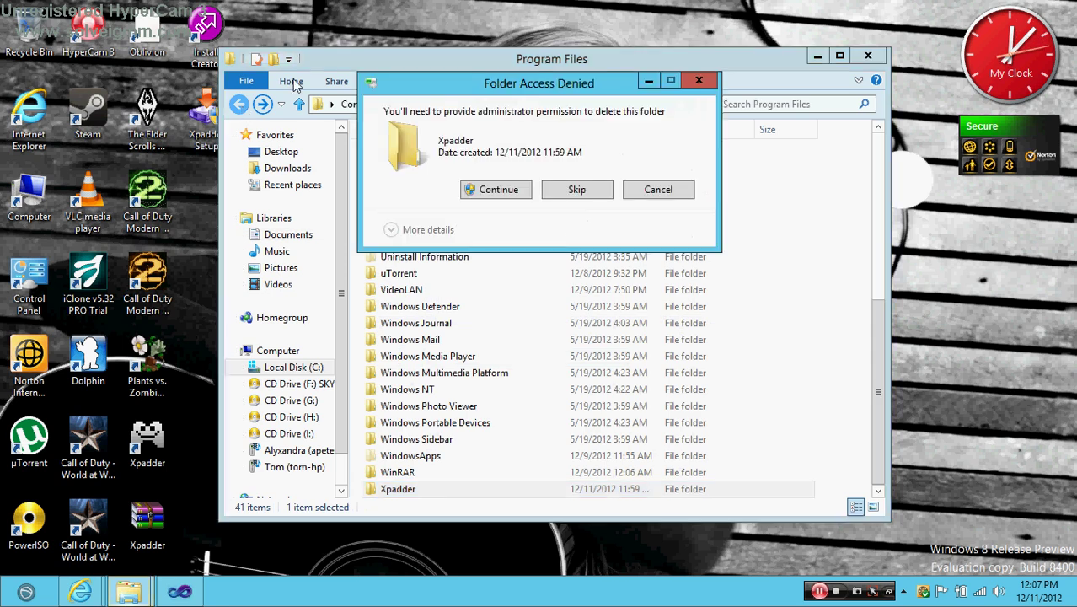
{"action": "left_click", "coordinate": [509, 187]}
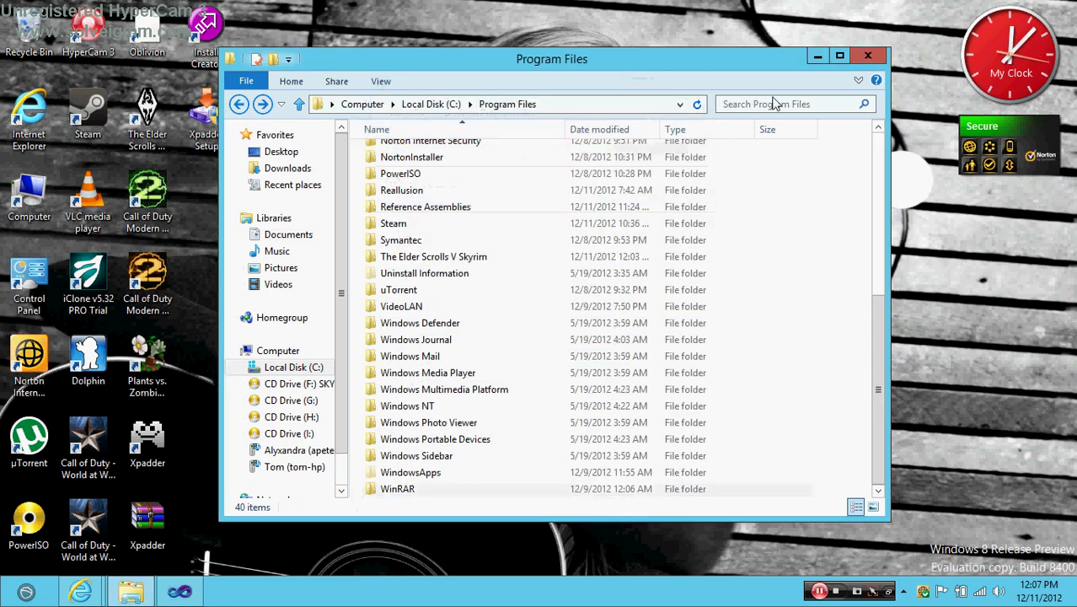
{"action": "left_click", "coordinate": [867, 55]}
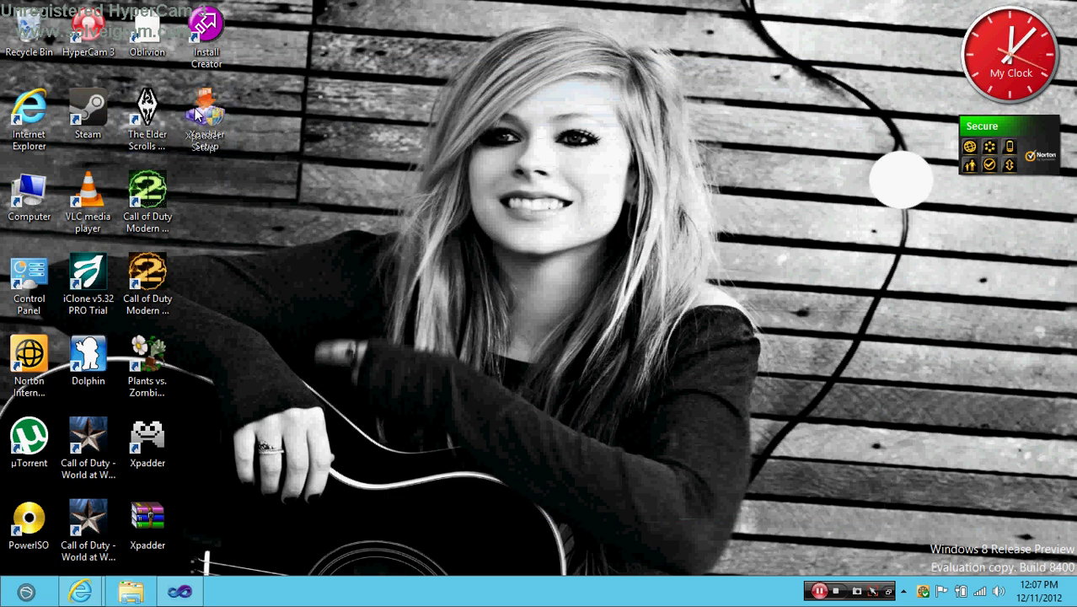
Launch Xpadder Setup from the desktop and advance past the installer's welcome page.
{"action": "mouse_move", "coordinate": [195, 113]}
{"action": "left_mouse_down"}
{"action": "mouse_move", "coordinate": [243, 152]}
{"action": "mouse_move", "coordinate": [249, 112]}
{"action": "mouse_move", "coordinate": [216, 111]}
{"action": "left_mouse_up"}
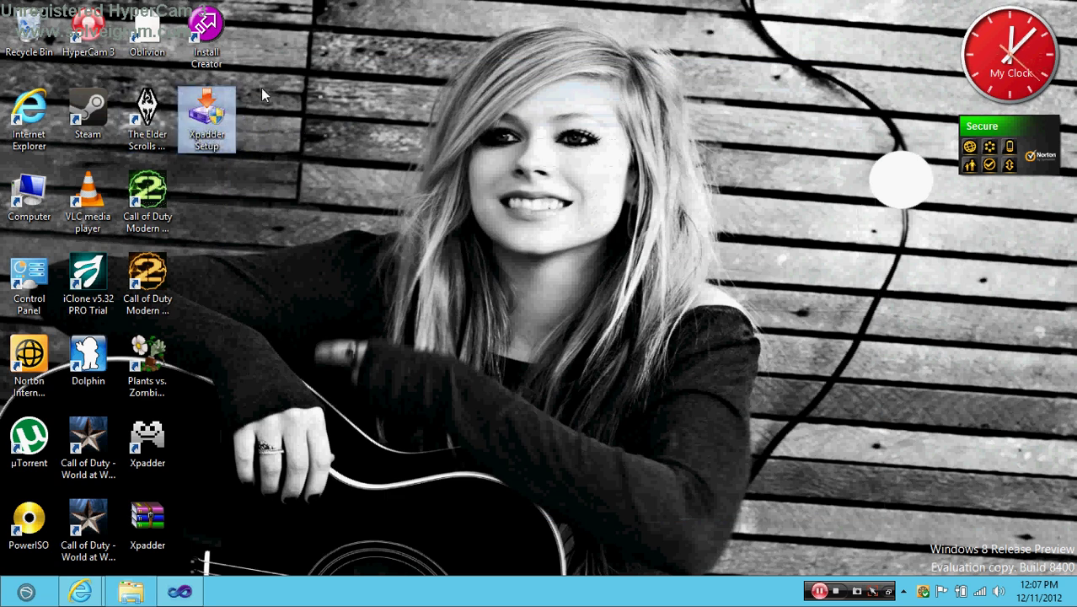
{"action": "left_click", "coordinate": [212, 115]}
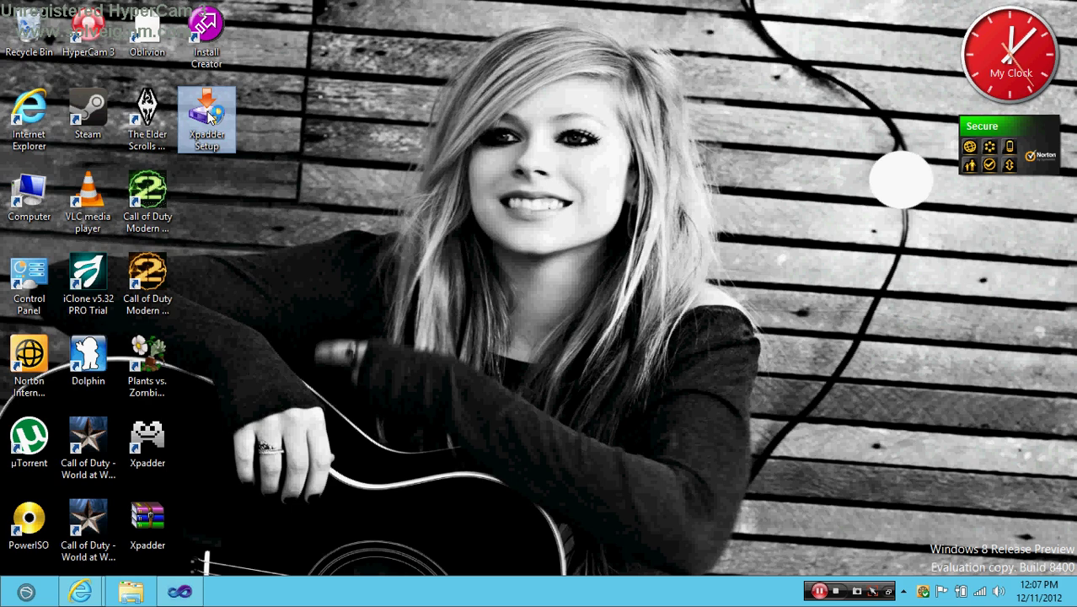
{"action": "double_click", "coordinate": [211, 117]}
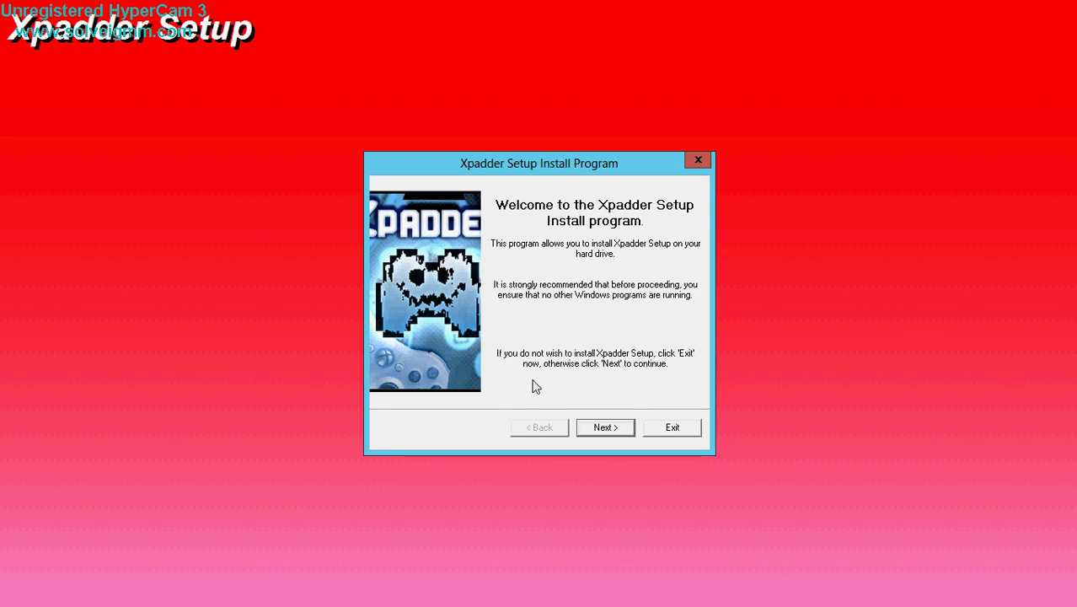
{"action": "left_click", "coordinate": [611, 429]}
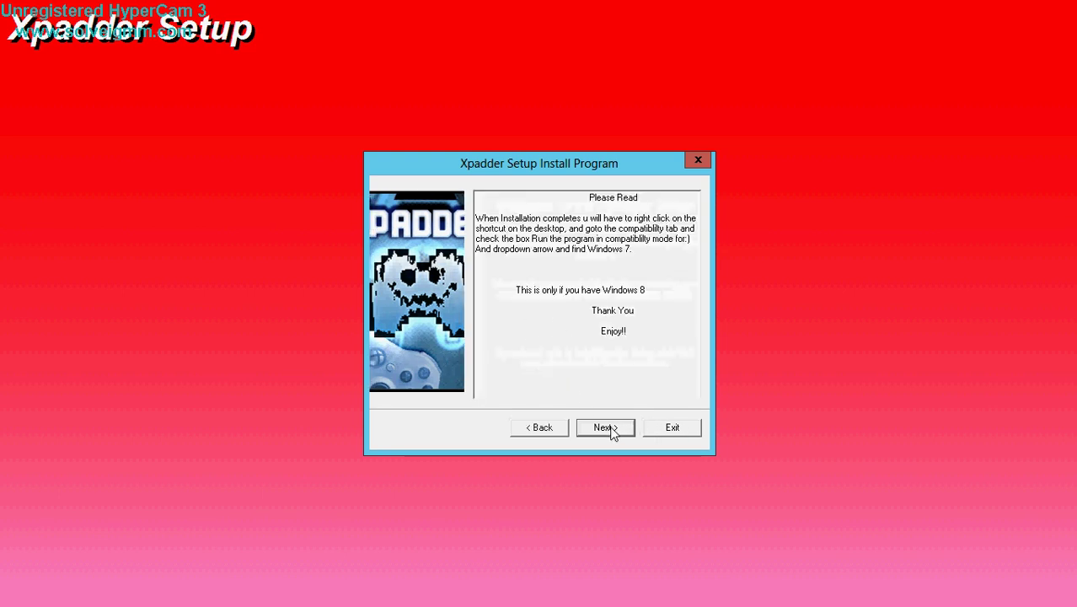
Read through the installer's Please Read notes, highlighting the compatibility instructions and the words "Windows 8".
{"action": "left_click_drag", "start_coordinate": [574, 196], "coordinate": [639, 205]}
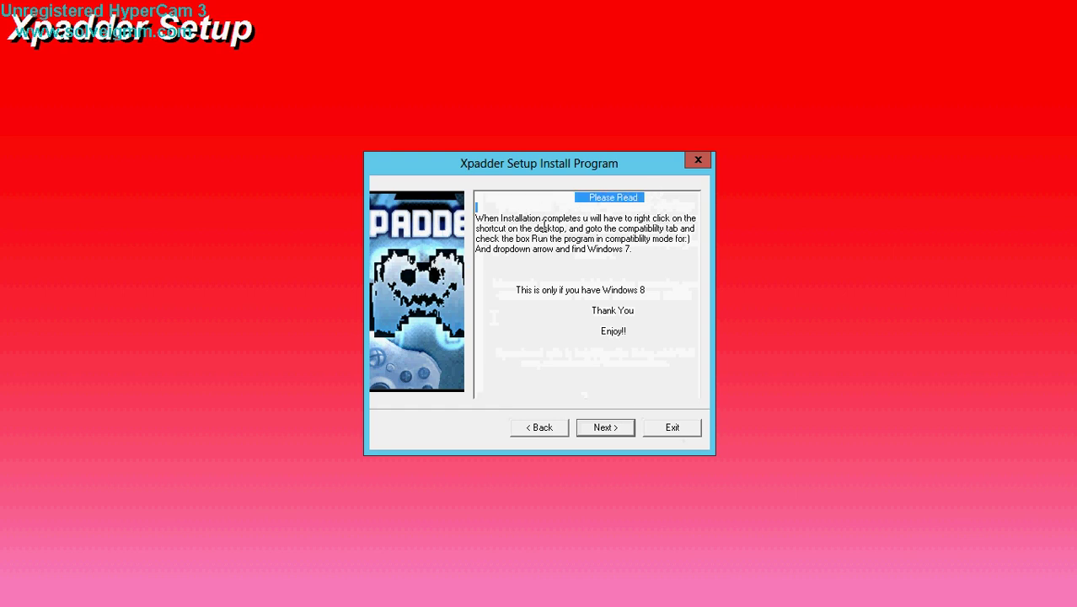
{"action": "left_click_drag", "start_coordinate": [476, 216], "coordinate": [637, 358]}
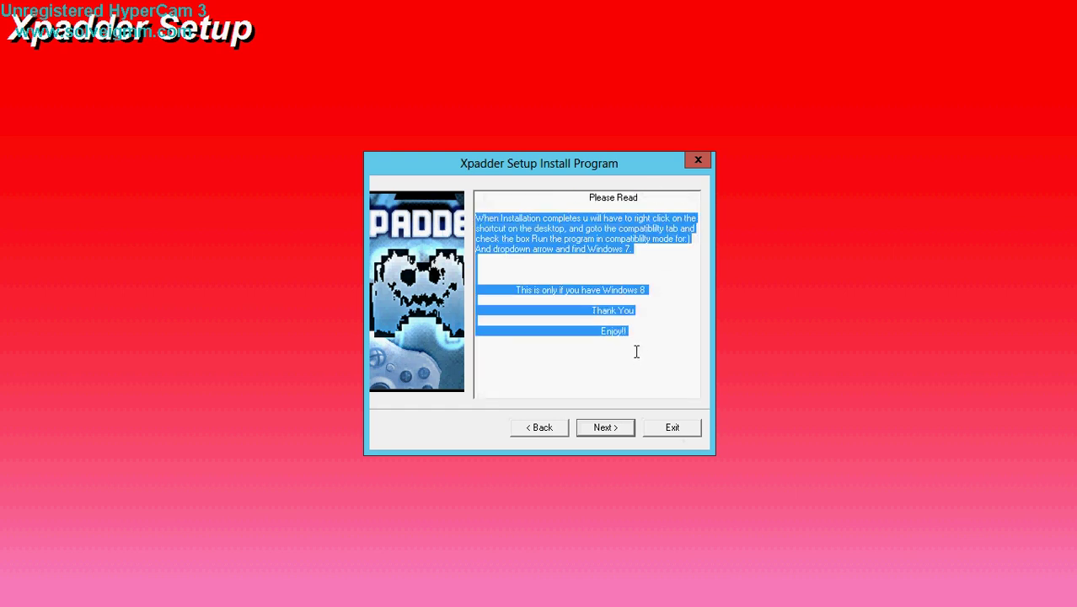
{"action": "left_click", "coordinate": [635, 341]}
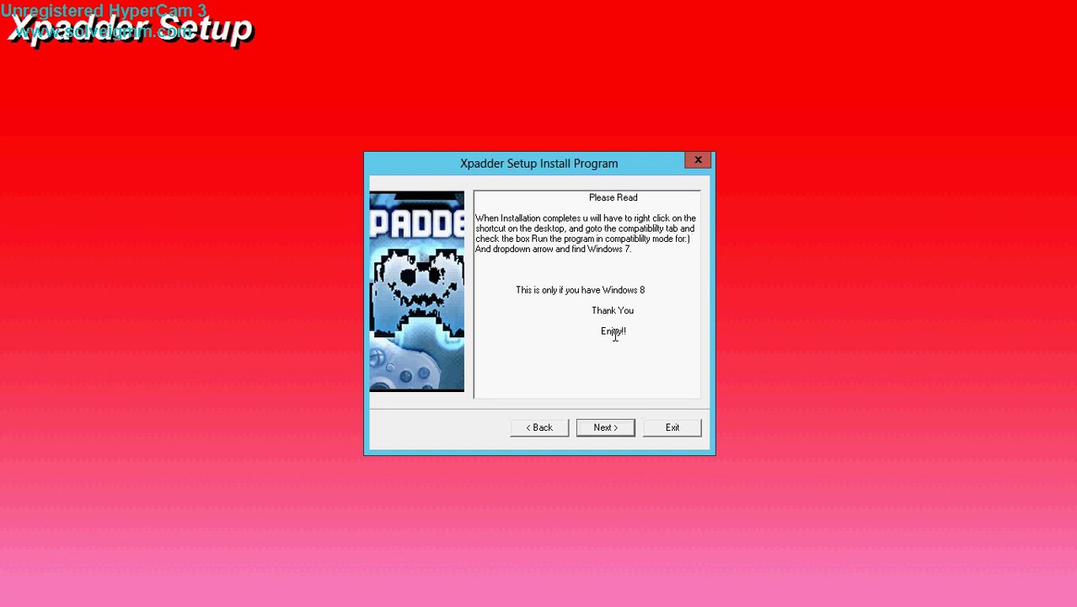
{"action": "left_click_drag", "start_coordinate": [606, 293], "coordinate": [651, 290]}
{"action": "left_click", "coordinate": [652, 290]}
{"action": "left_click_drag", "start_coordinate": [649, 290], "coordinate": [604, 292]}
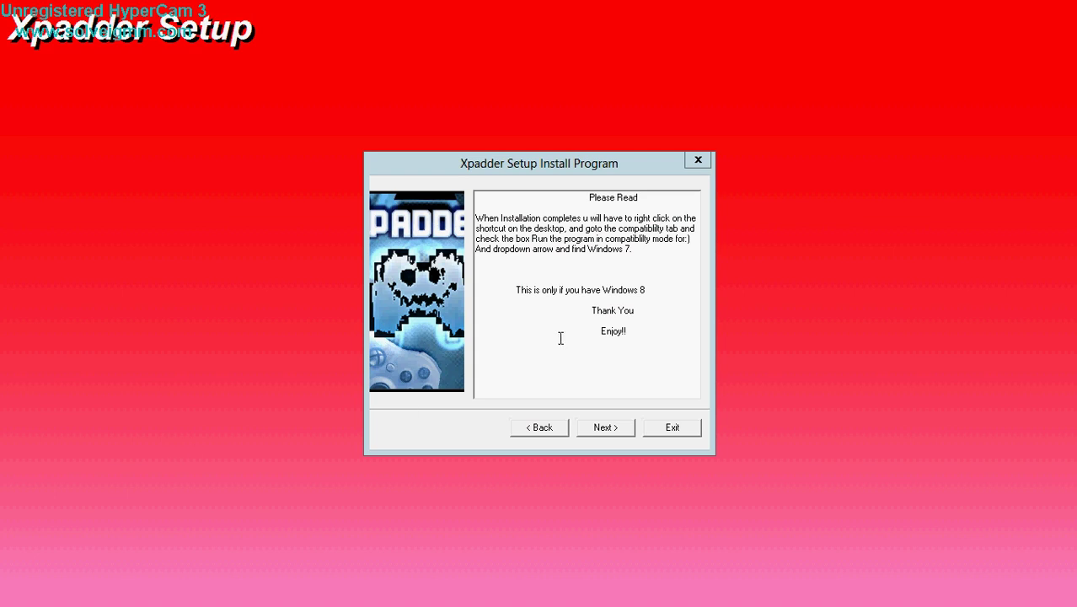
{"action": "left_click_drag", "start_coordinate": [602, 290], "coordinate": [647, 290]}
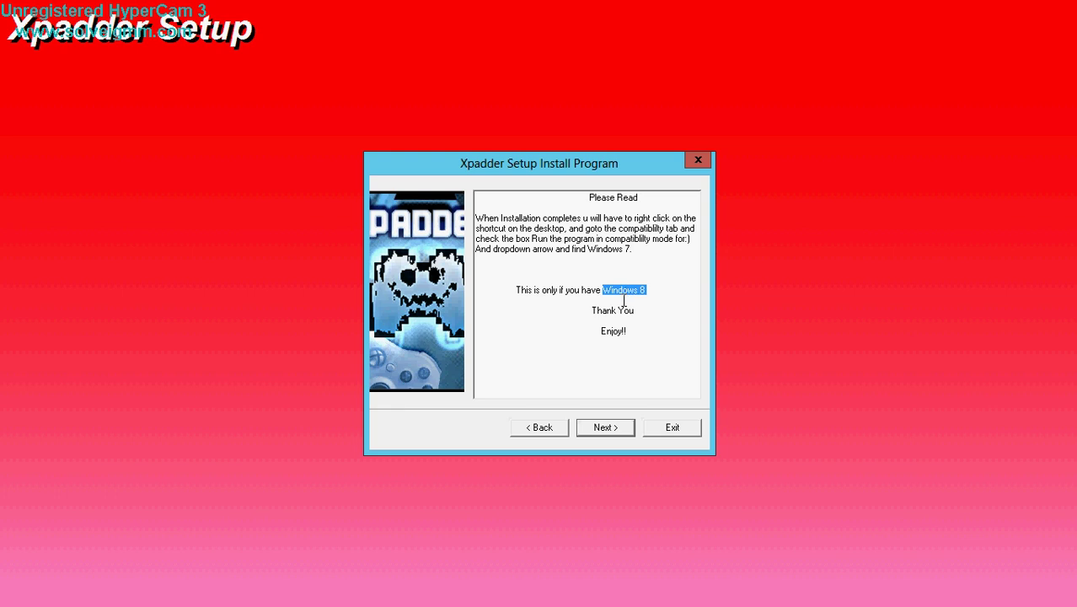
Show the Windows 8 Start screen and return to the Xpadder installer on the desktop.
{"action": "key", "text": "super"}
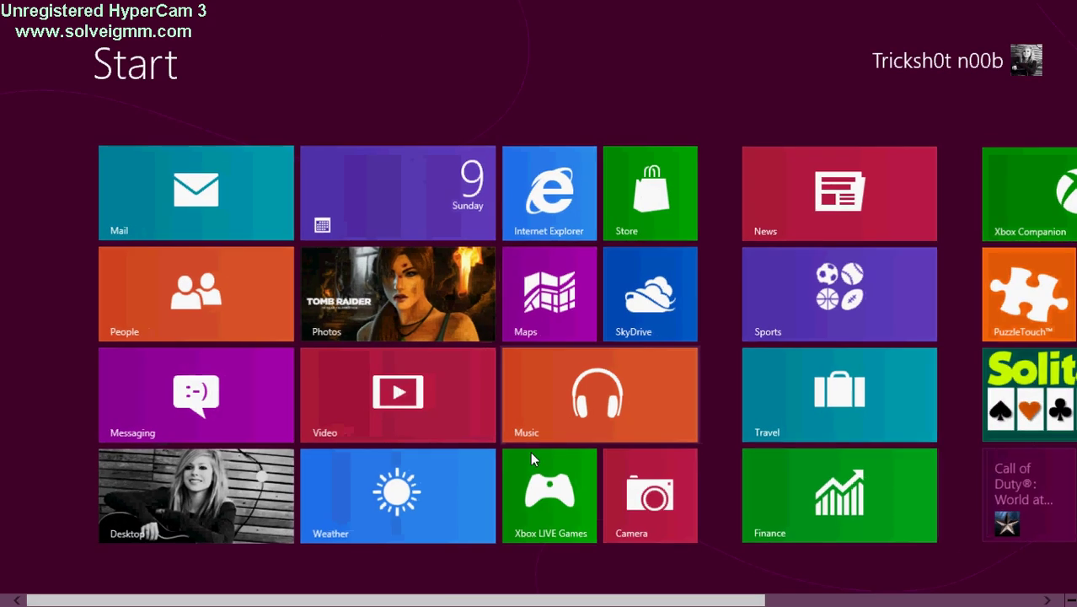
{"action": "key", "text": "super"}
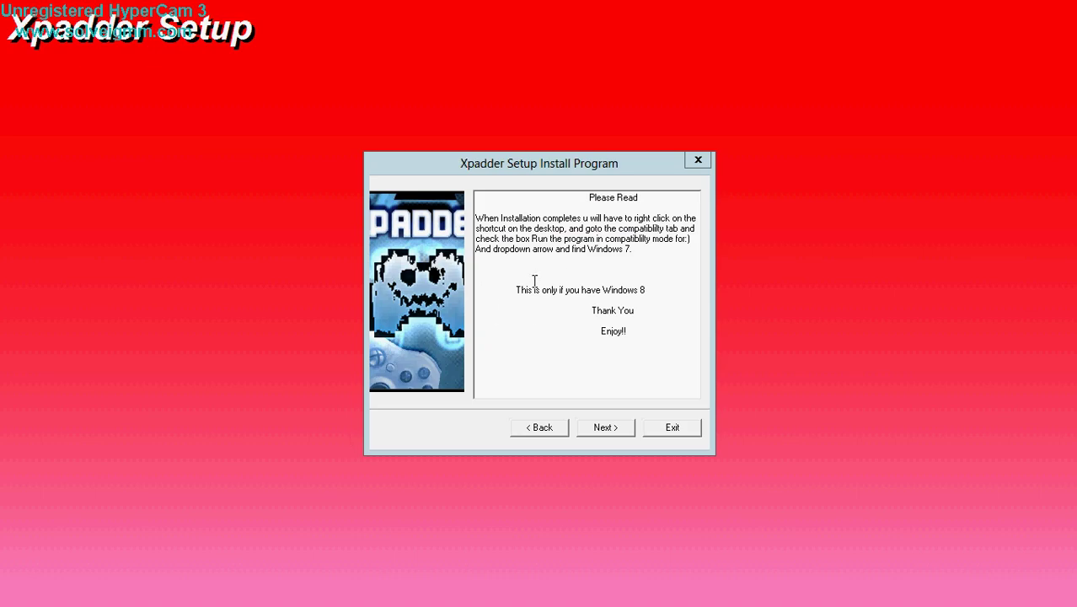
{"action": "key", "text": "super"}
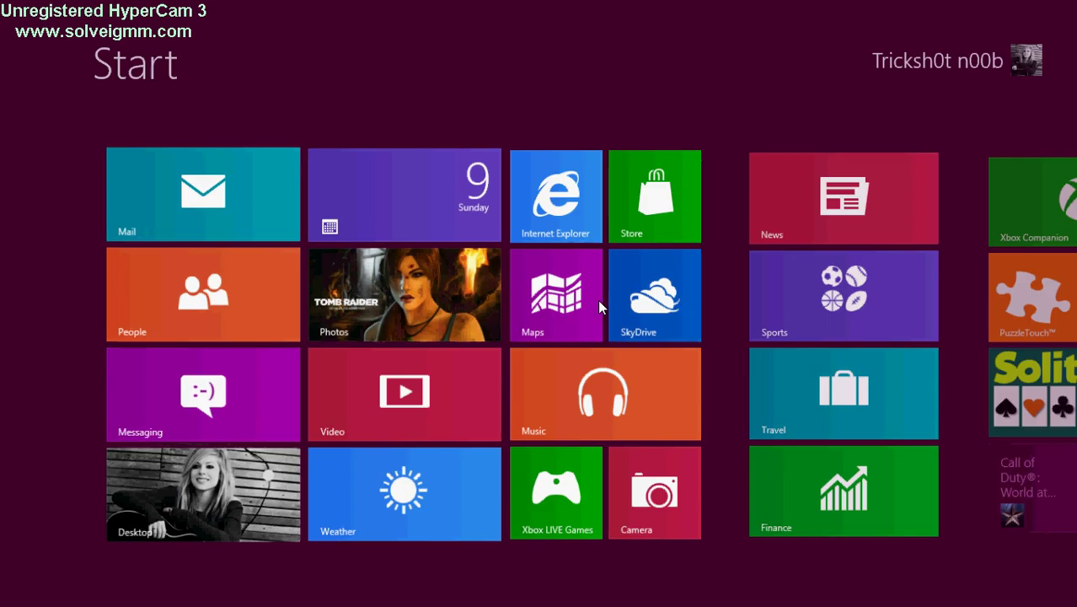
{"action": "key", "text": "super"}
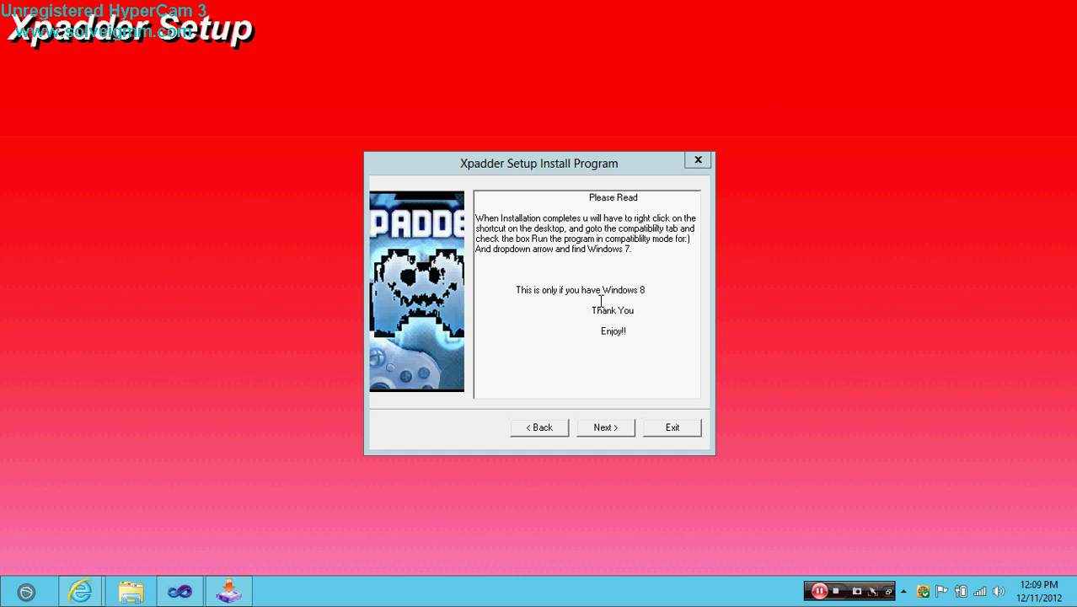
{"action": "left_click", "coordinate": [826, 593]}
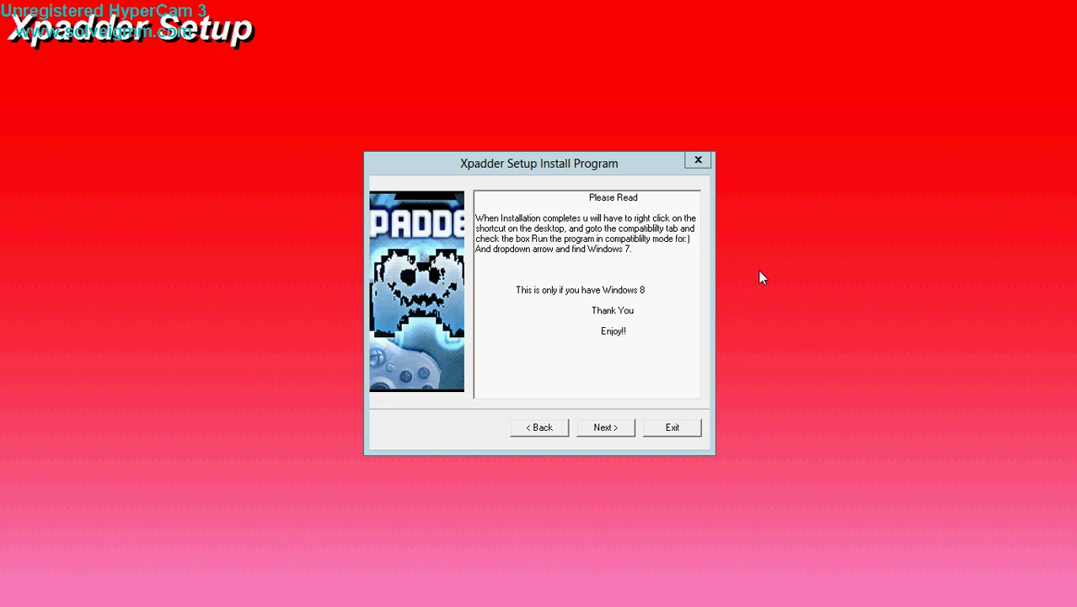
{"action": "key", "text": "super"}
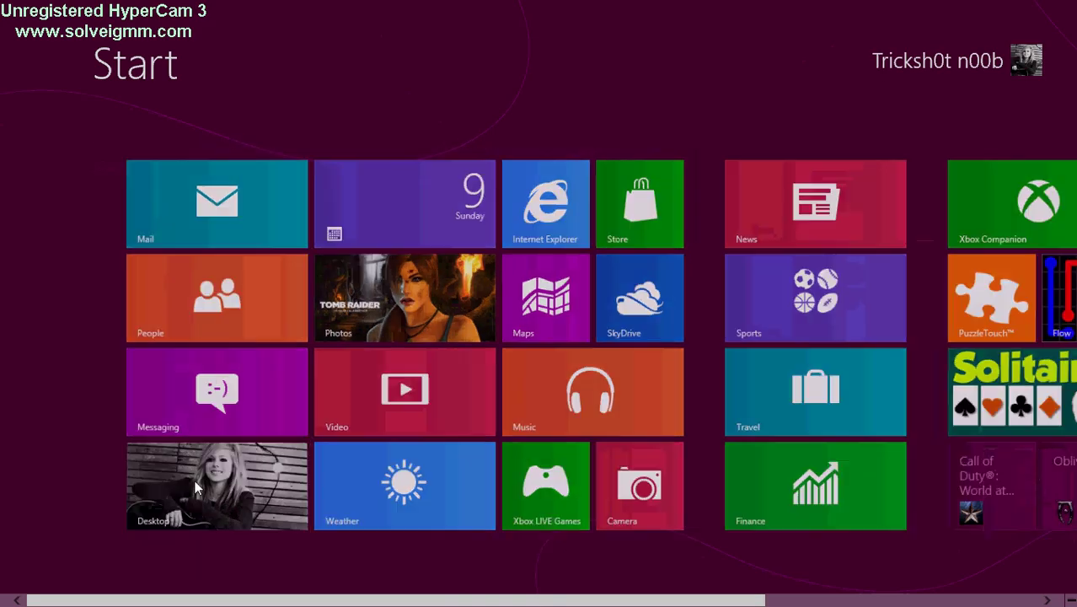
{"action": "left_click", "coordinate": [195, 477]}
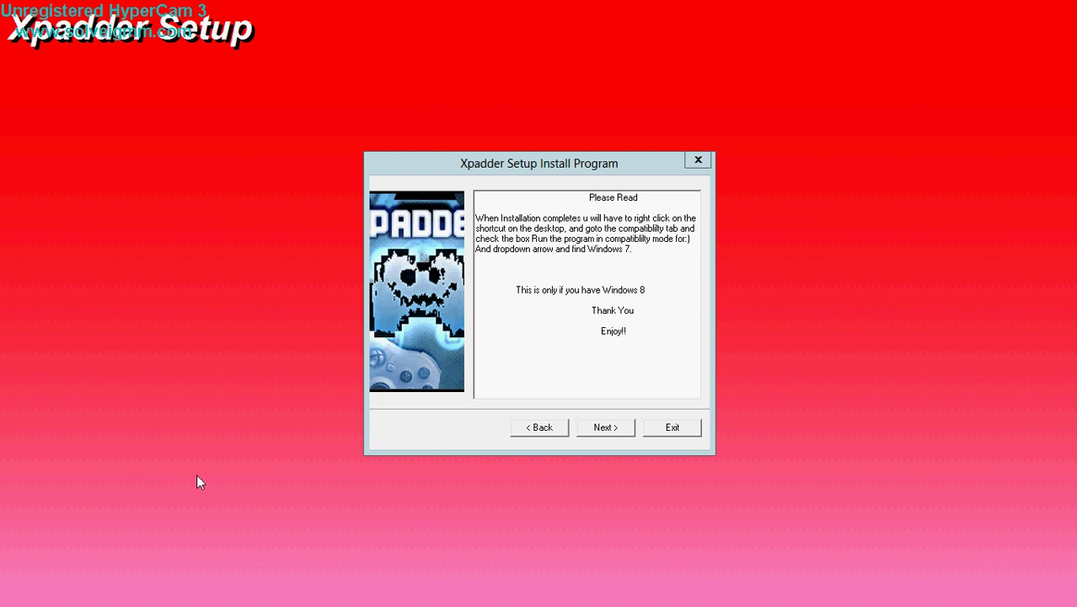
{"action": "key", "text": "alt+Tab"}
{"action": "key", "text": "alt+Tab"}
{"action": "key", "text": "alt+Tab"}
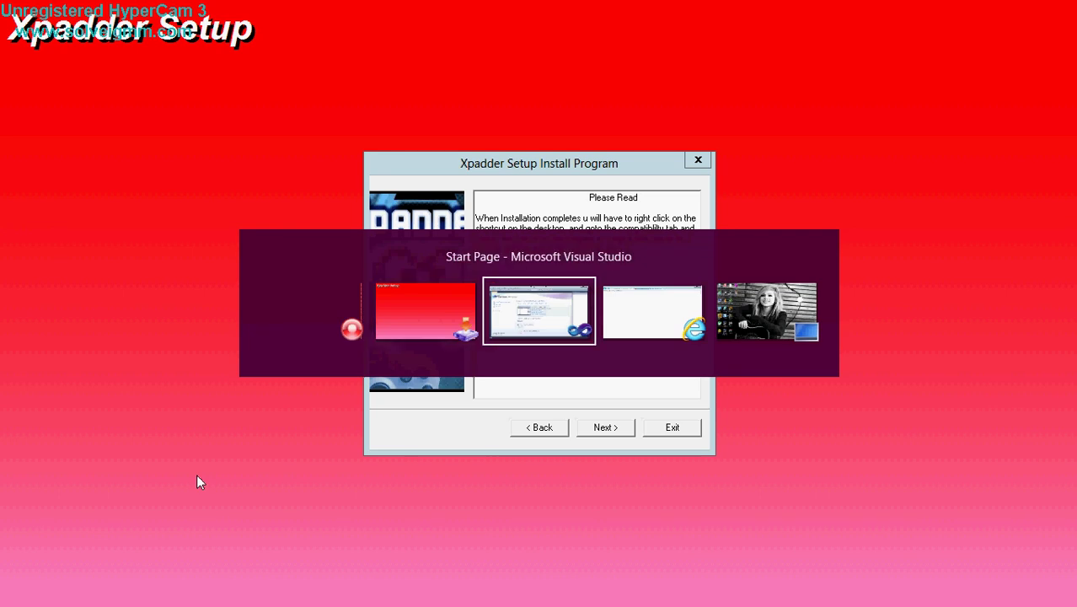
{"action": "key", "text": "alt+Tab"}
{"action": "key", "text": "alt+Tab"}
{"action": "key", "text": "alt+Tab"}
{"action": "key", "text": "alt+Tab"}
{"action": "key", "text": "alt+Tab"}
{"action": "key", "text": "alt+Tab"}
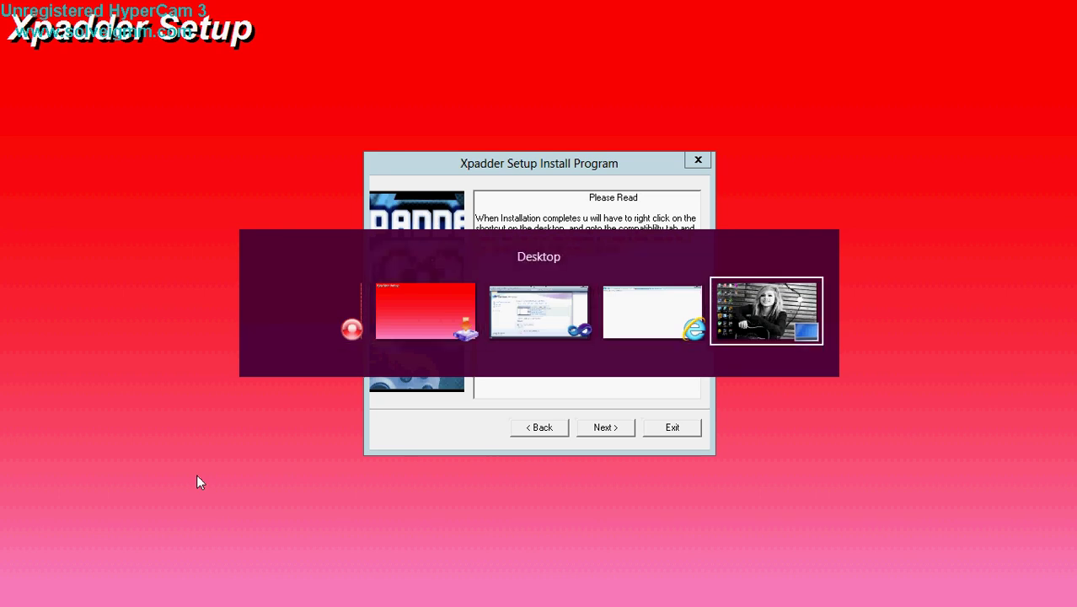
{"action": "key", "text": "super"}
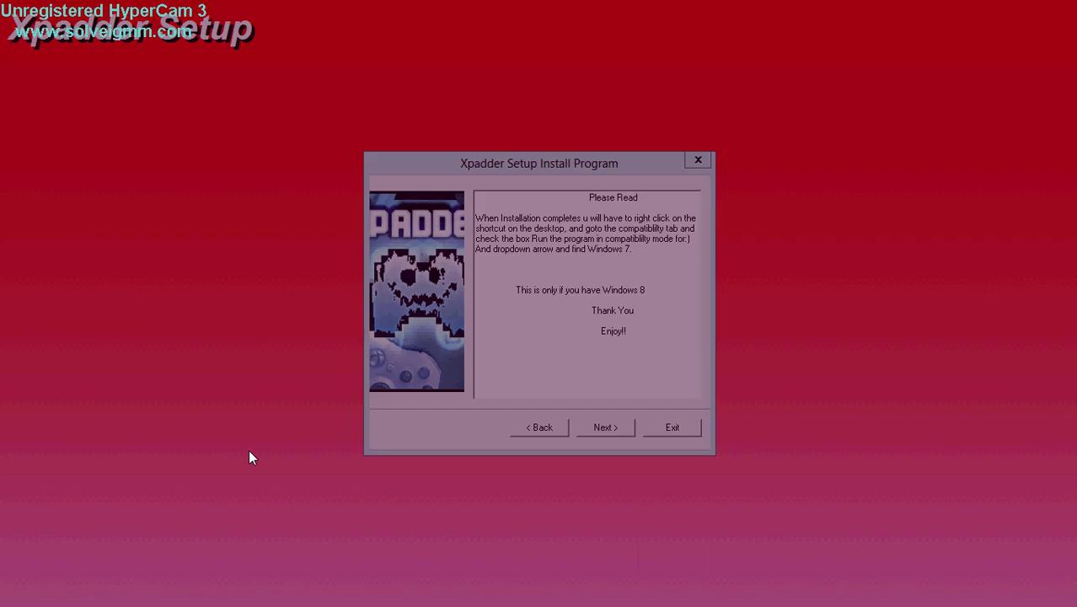
{"action": "key", "text": "super"}
{"action": "key", "text": "super"}
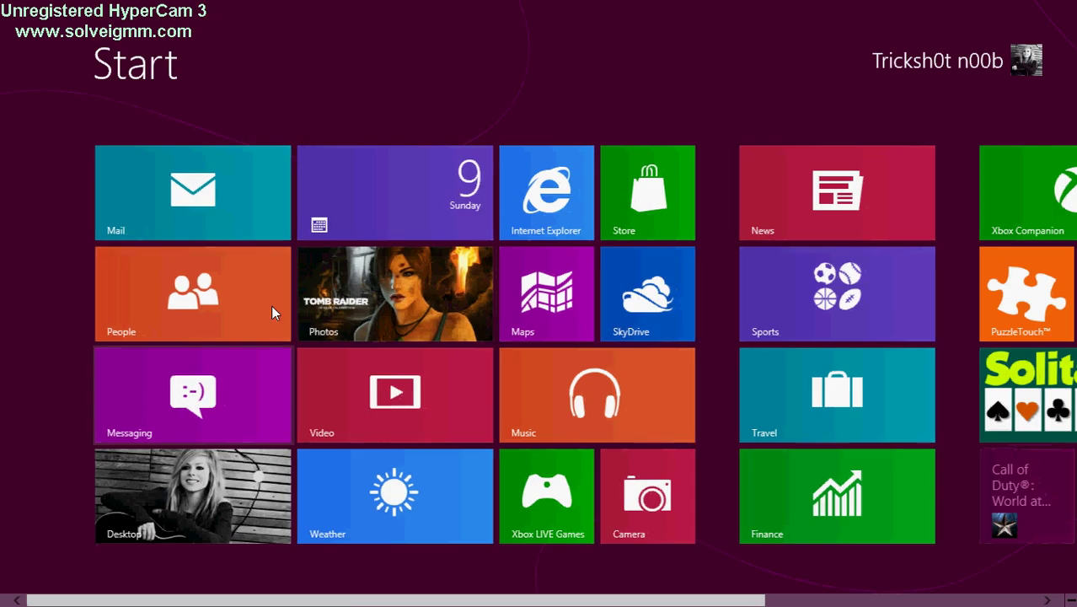
{"action": "key", "text": "super"}
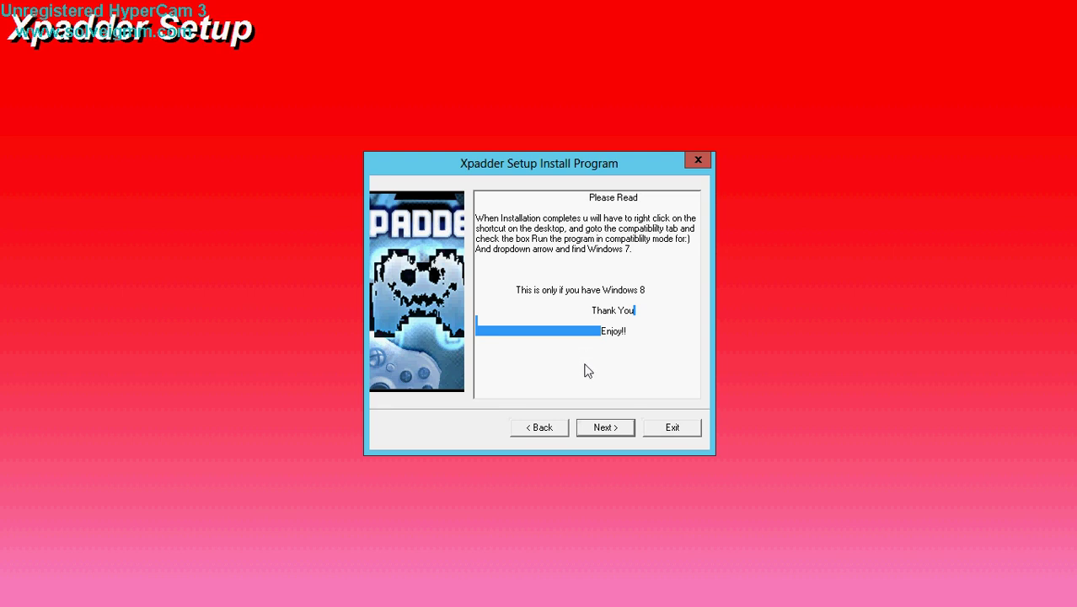
{"action": "left_click", "coordinate": [587, 364]}
{"action": "key", "text": "super"}
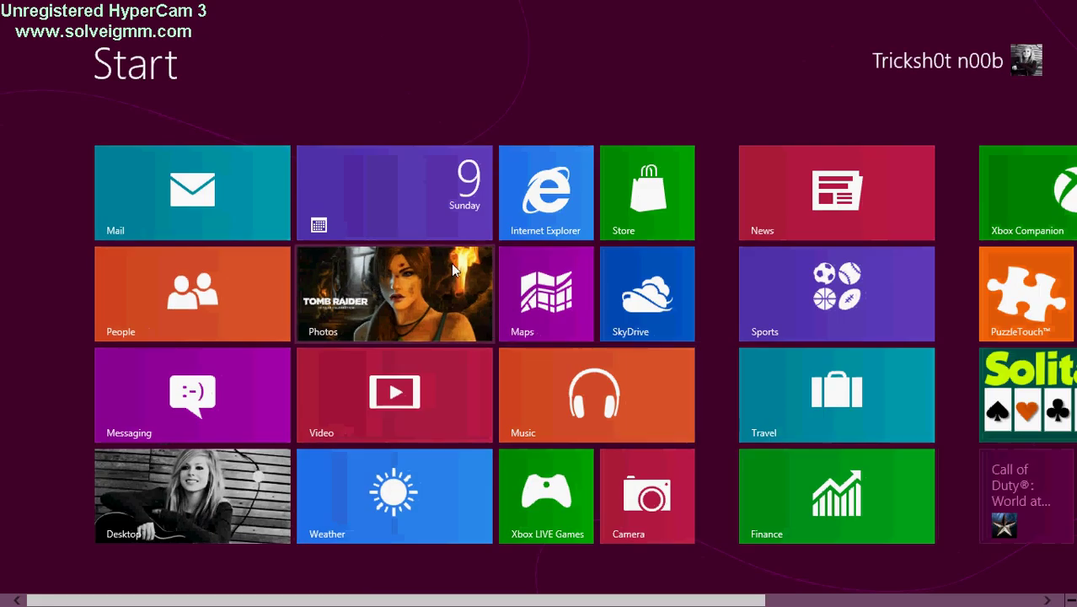
{"action": "key", "text": "super"}
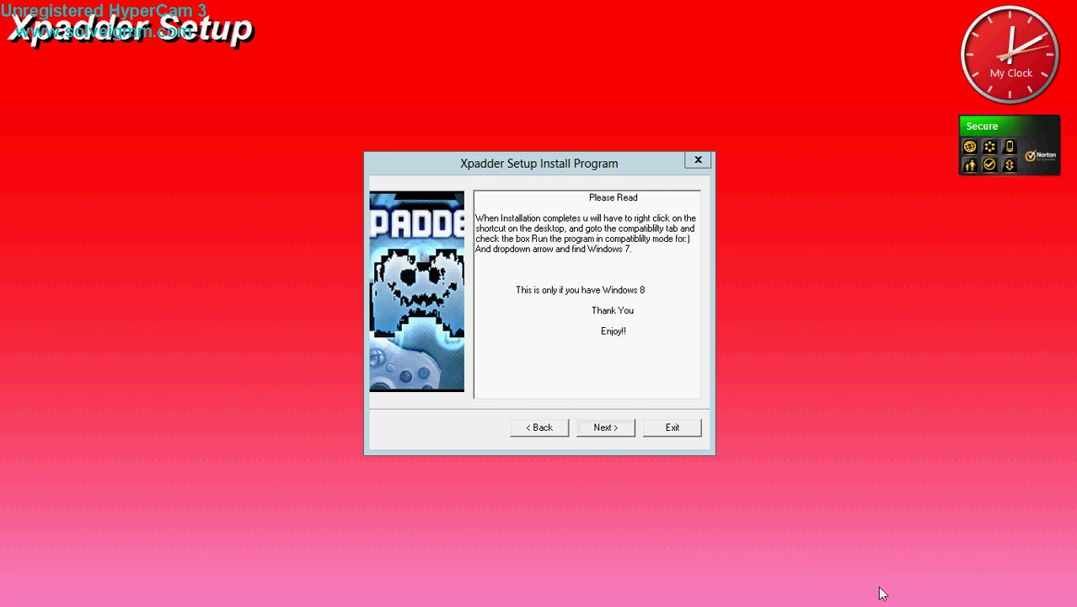
Continue past the Please Read notes, agree with the license terms and conditions, and advance to the install directory page.
{"action": "left_click", "coordinate": [602, 432]}
{"action": "left_click", "coordinate": [511, 376]}
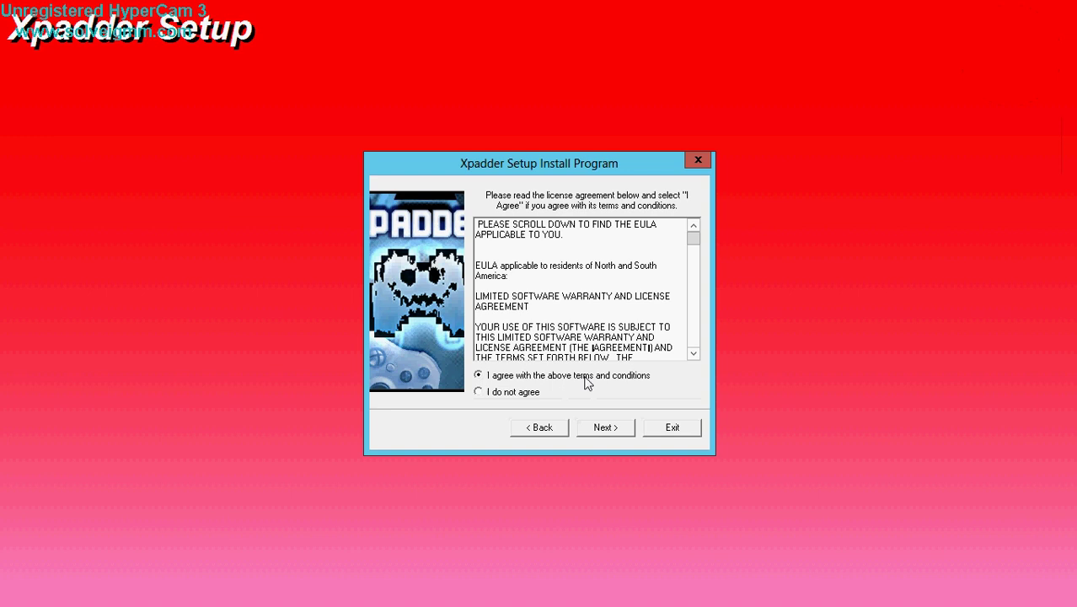
{"action": "scroll", "coordinate": [680, 309], "scroll_direction": "down", "scroll_amount": 10}
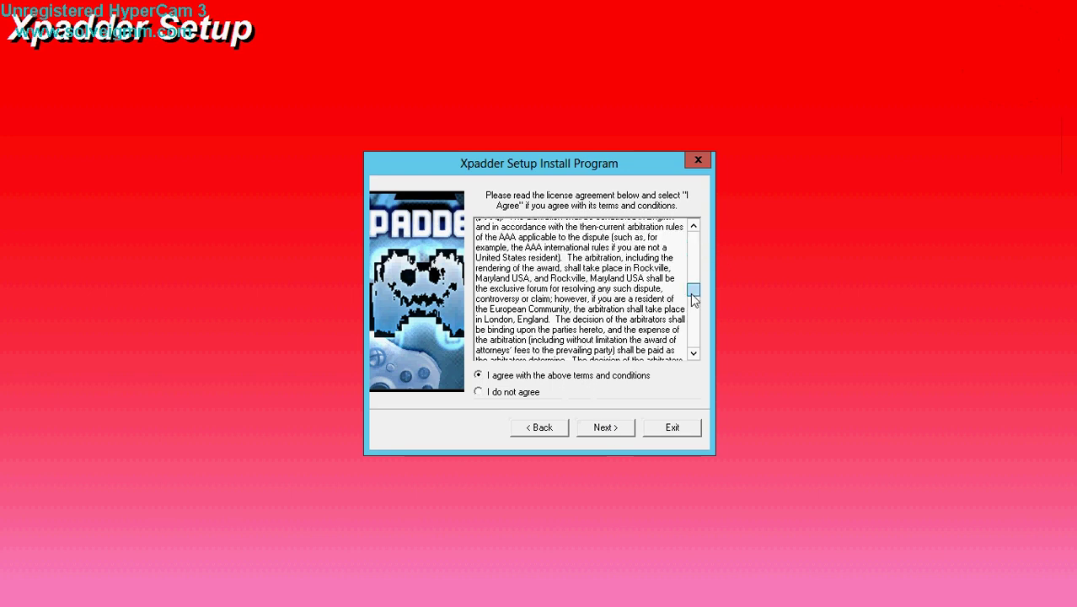
{"action": "scroll", "coordinate": [680, 309], "scroll_direction": "up", "scroll_amount": 10}
{"action": "left_click", "coordinate": [615, 426]}
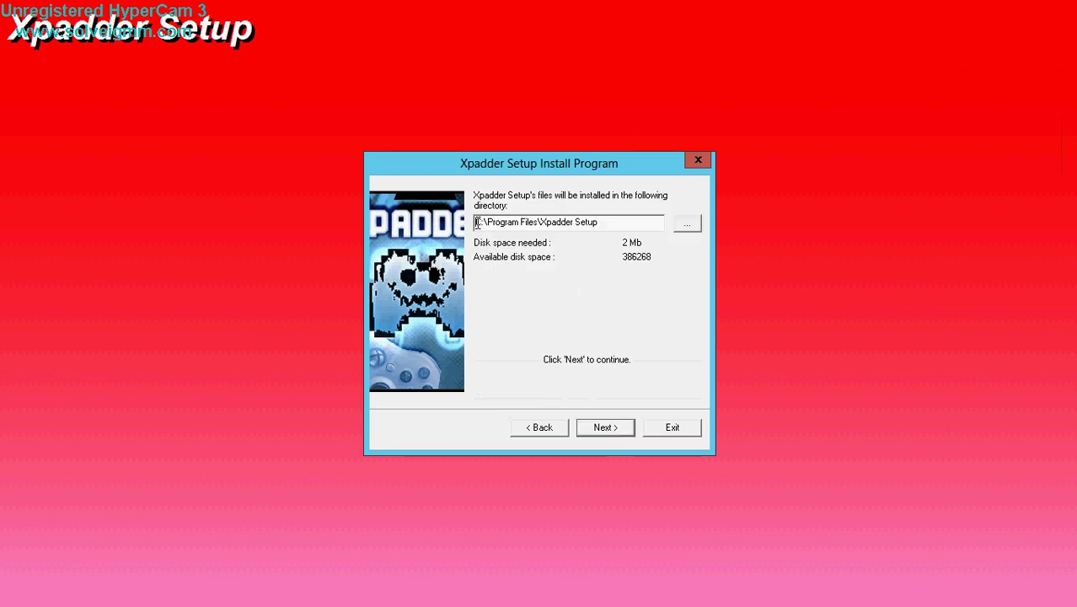
Set the install directory to C:\Program Files\Xpadder, making a new folder named Xpadder under Program Files on Local Disk (C:).
{"action": "left_click_drag", "start_coordinate": [476, 222], "coordinate": [624, 210]}
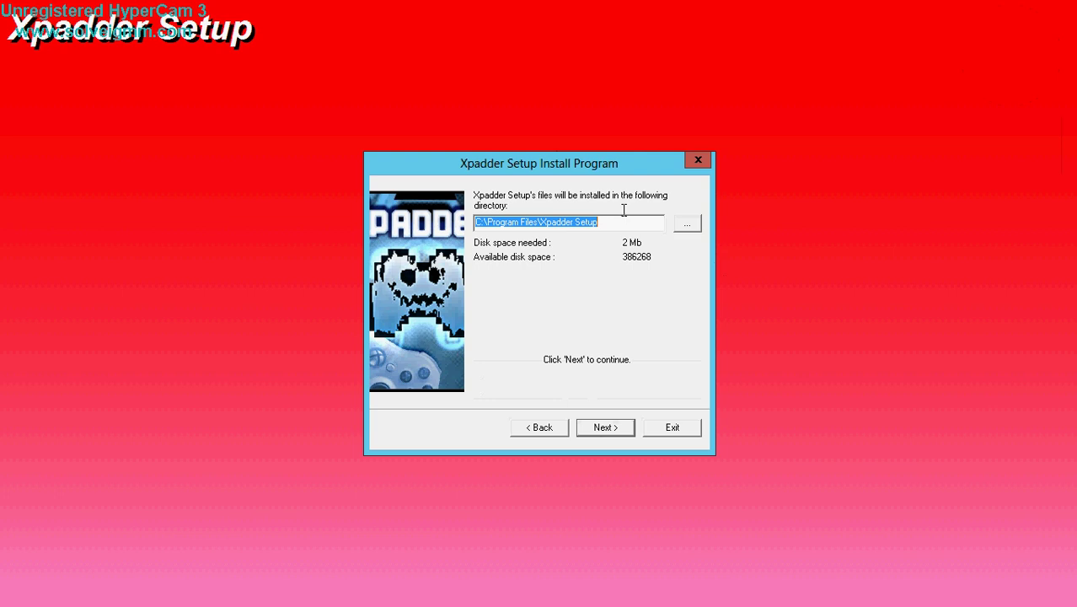
{"action": "left_click", "coordinate": [604, 219]}
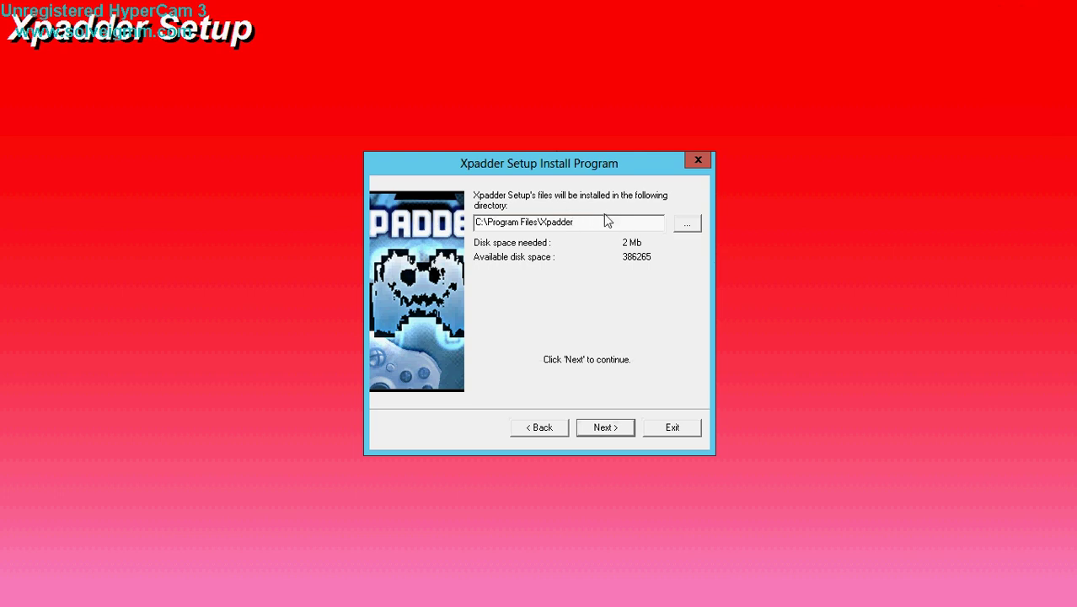
{"action": "left_click", "coordinate": [687, 226]}
{"action": "double_click", "coordinate": [479, 305]}
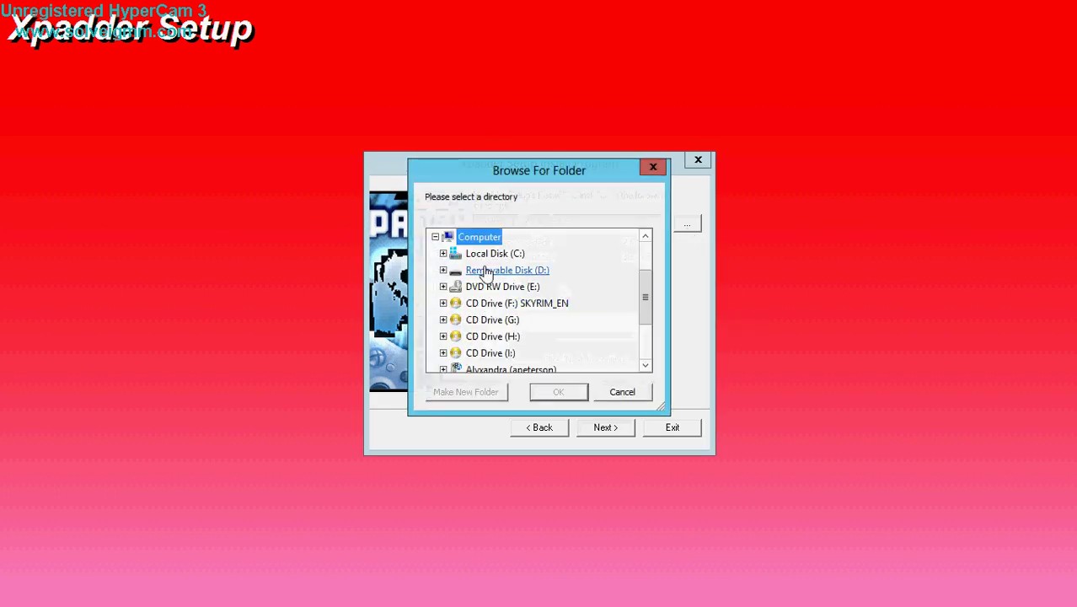
{"action": "double_click", "coordinate": [497, 256]}
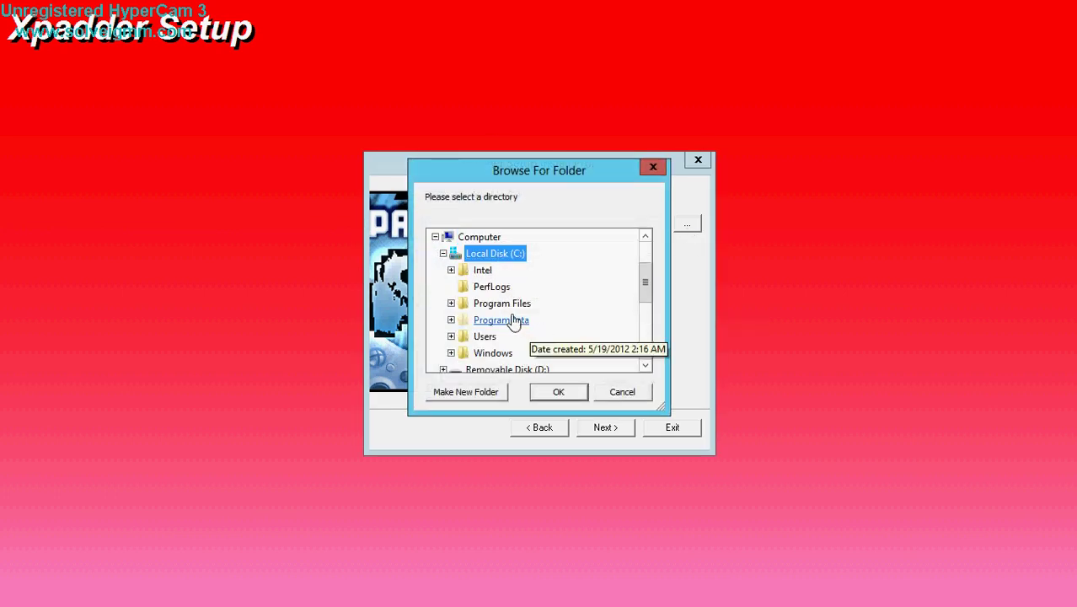
{"action": "double_click", "coordinate": [509, 306]}
{"action": "left_click_drag", "start_coordinate": [633, 268], "coordinate": [631, 333]}
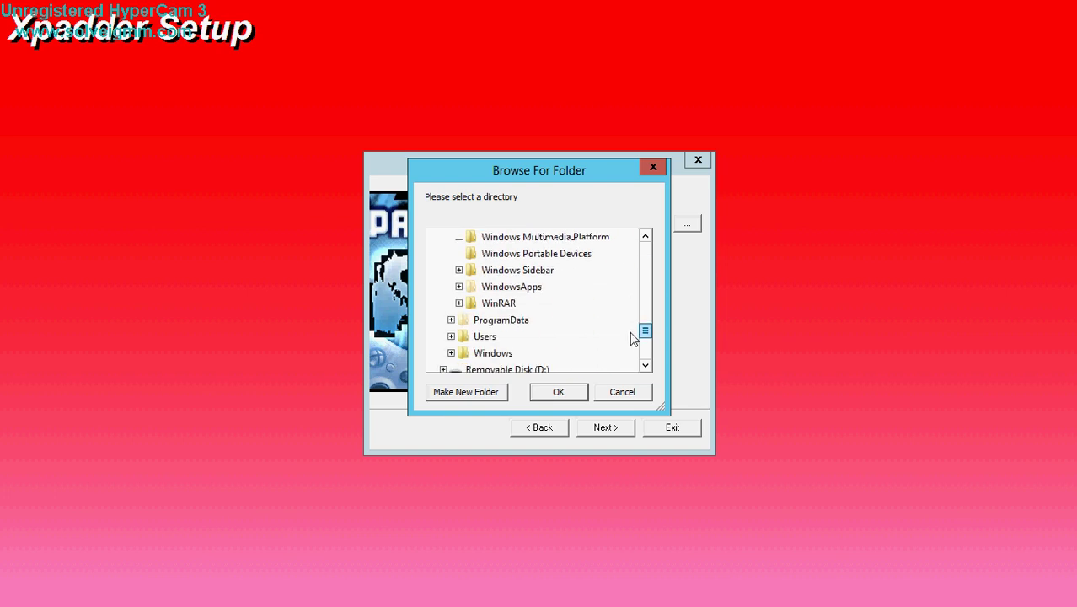
{"action": "left_click", "coordinate": [468, 391]}
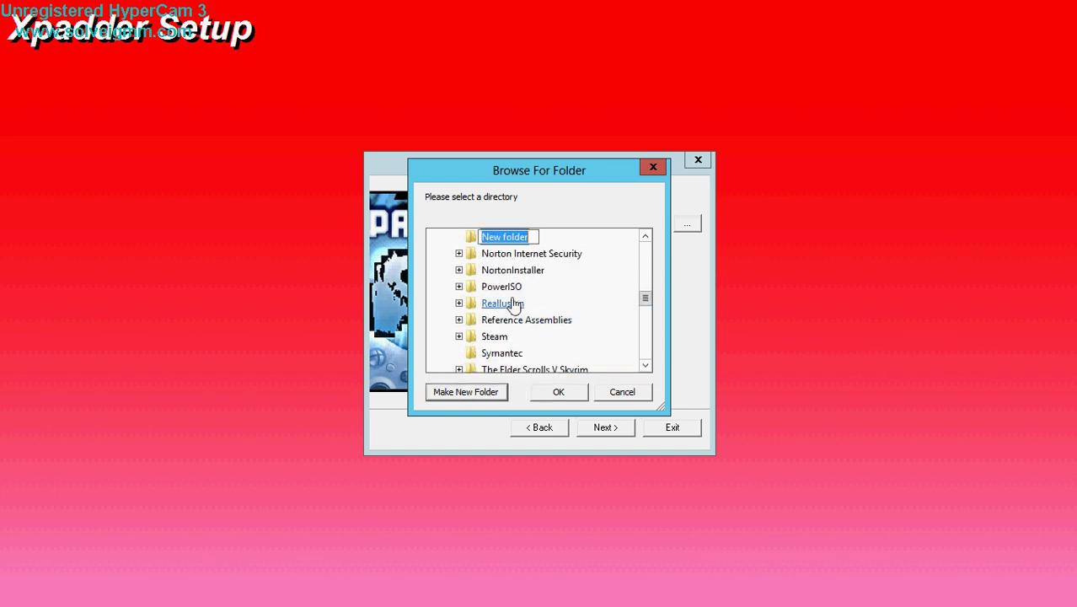
{"action": "type", "text": "Xpadder"}
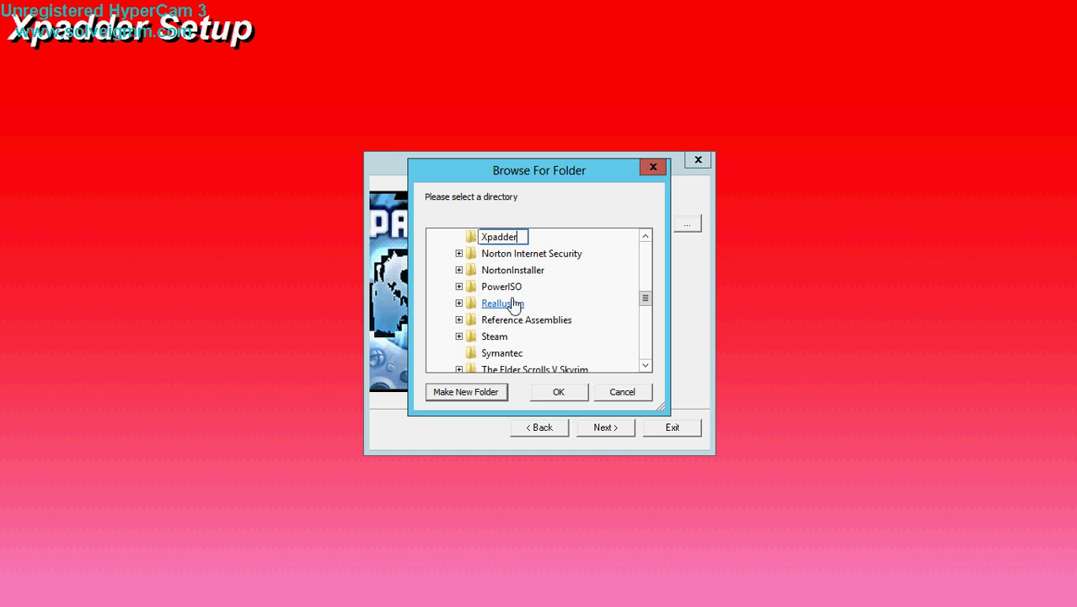
{"action": "left_click", "coordinate": [558, 391]}
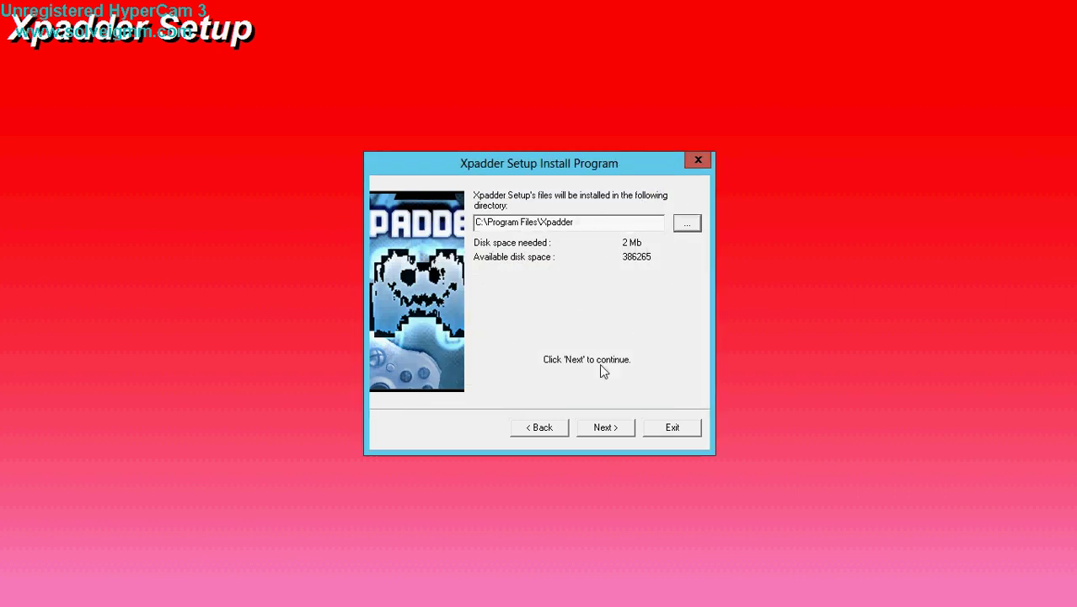
Install Xpadder Setup into the chosen directory and exit the installer once it completes.
{"action": "left_click", "coordinate": [604, 427]}
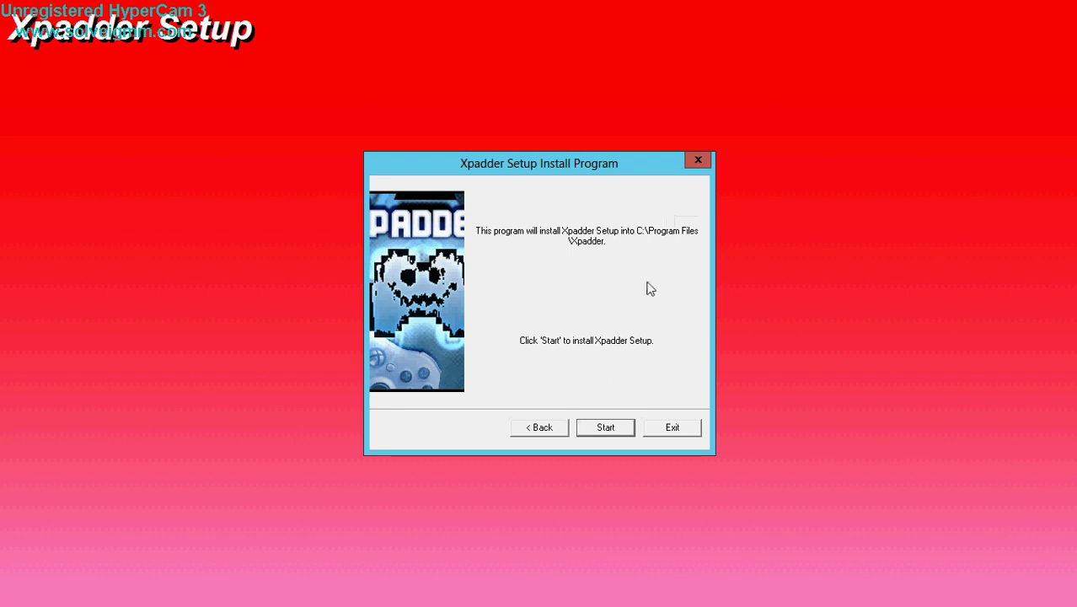
{"action": "left_click", "coordinate": [609, 428]}
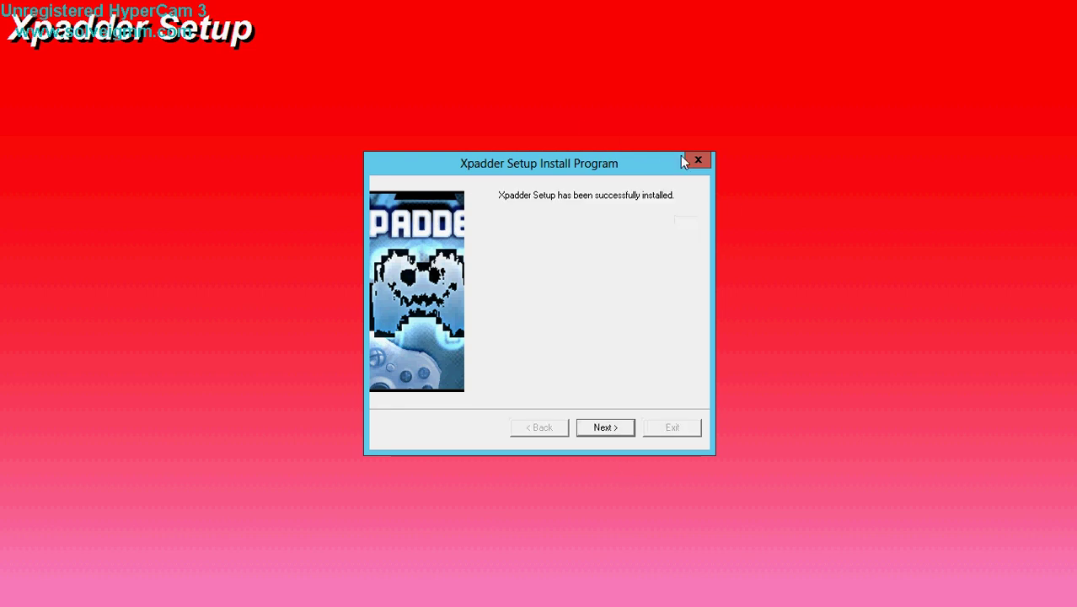
{"action": "left_click", "coordinate": [613, 432]}
{"action": "left_click", "coordinate": [697, 431]}
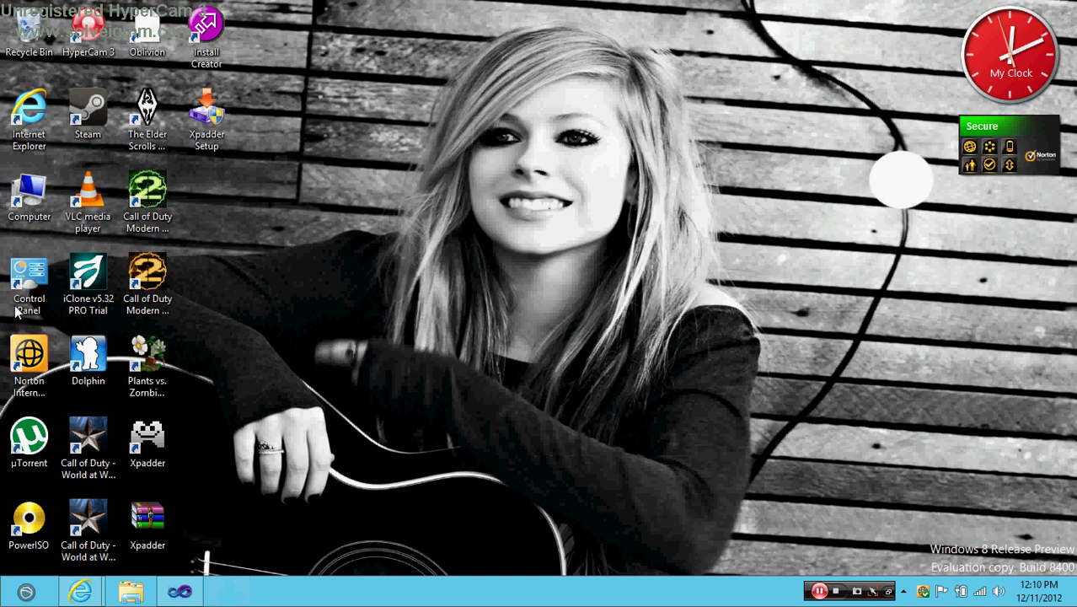
Empty the Recycle Bin, confirming permanent deletion of the old Xpadder folder.
{"action": "left_click_drag", "start_coordinate": [309, 187], "coordinate": [215, 206]}
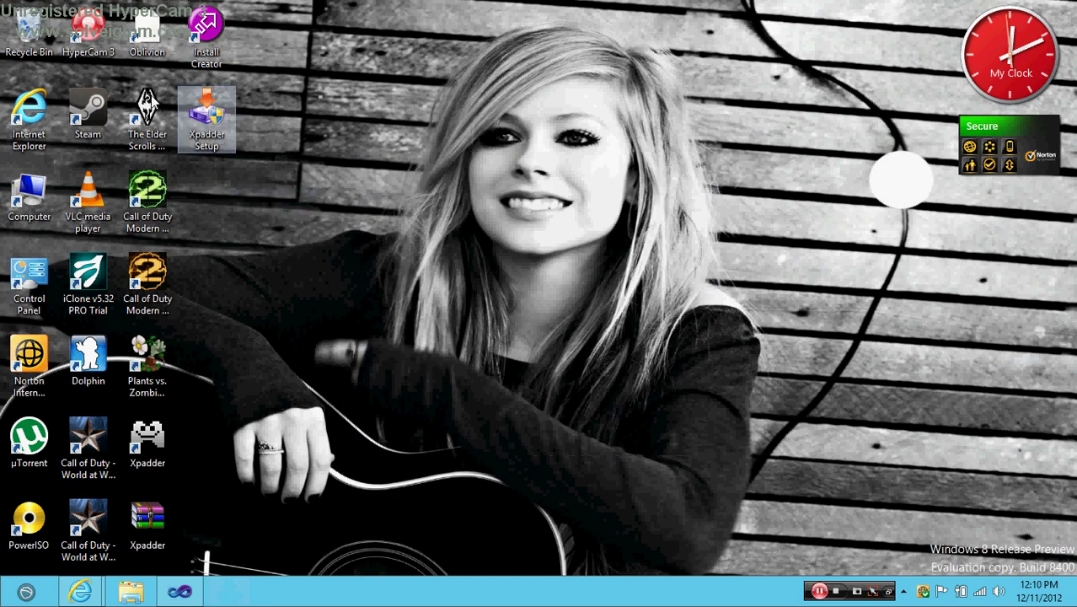
{"action": "right_click", "coordinate": [27, 29]}
{"action": "left_click", "coordinate": [71, 69]}
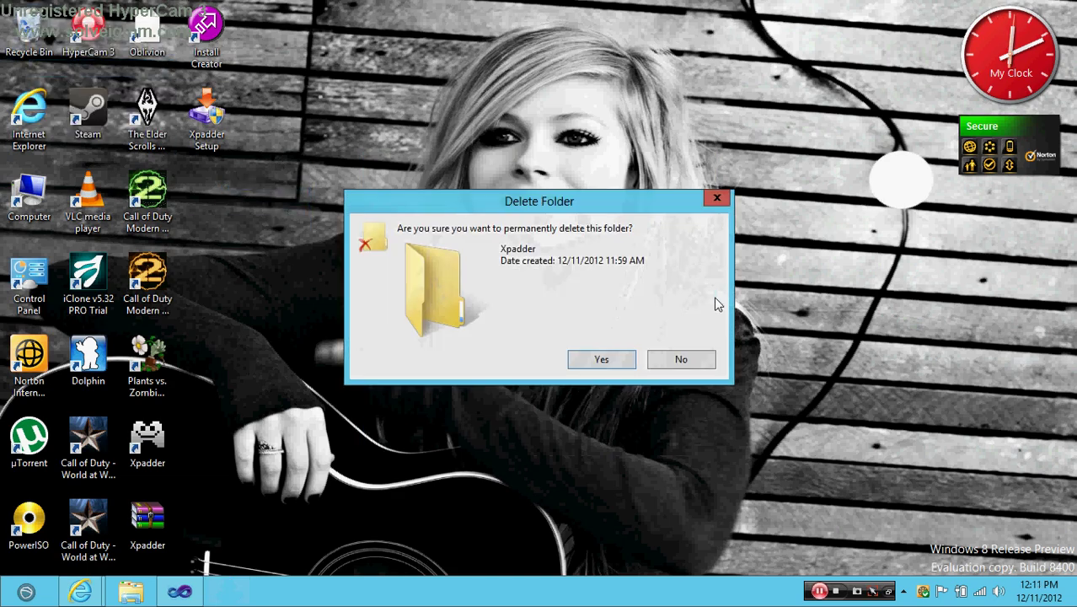
{"action": "left_click", "coordinate": [581, 361]}
{"action": "left_click", "coordinate": [454, 268]}
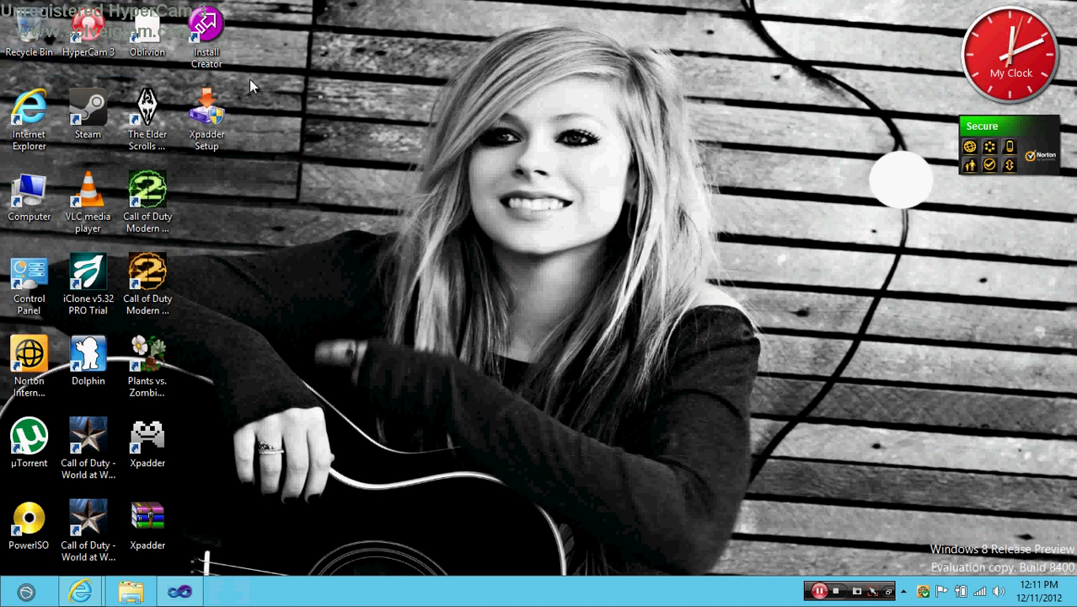
Open the newly installed Xpadder folder in Program Files on Local Disk (C:) in File Explorer.
{"action": "left_click", "coordinate": [131, 592]}
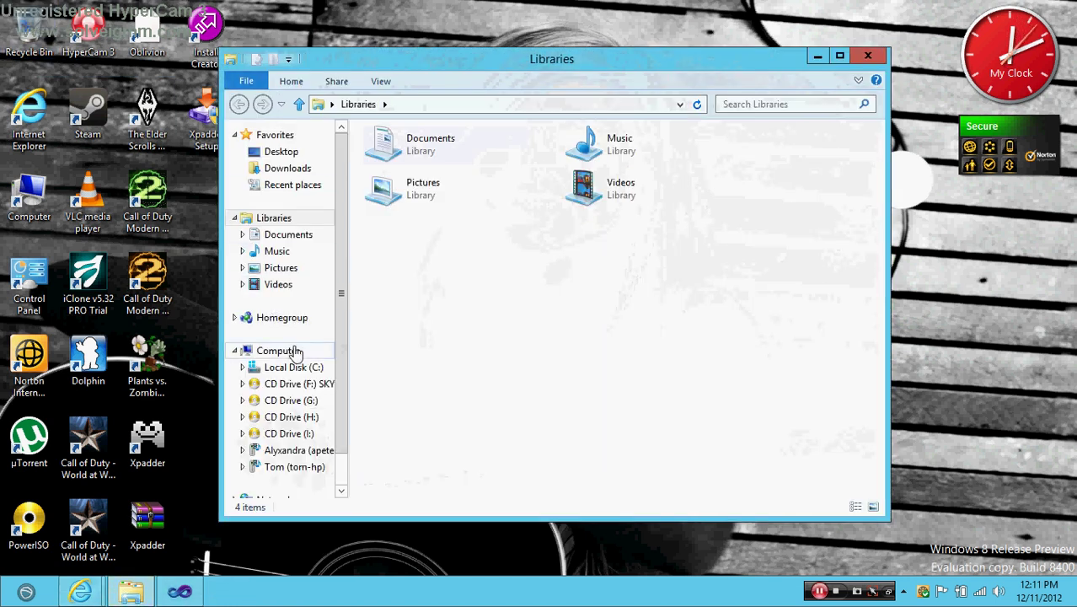
{"action": "left_click", "coordinate": [293, 367]}
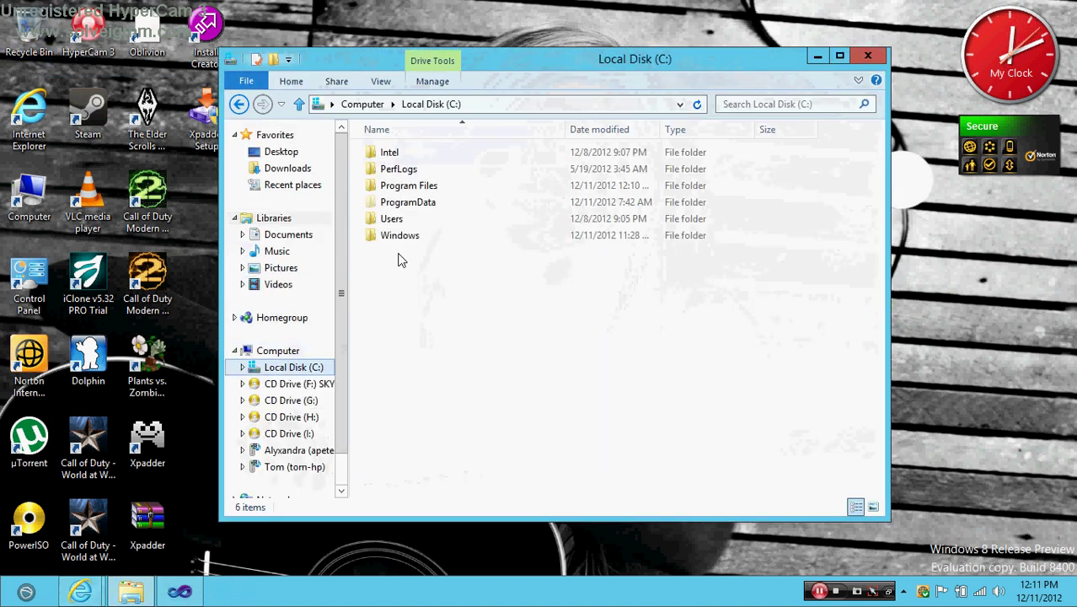
{"action": "double_click", "coordinate": [392, 186]}
{"action": "scroll", "coordinate": [451, 235], "scroll_direction": "down", "scroll_amount": 7}
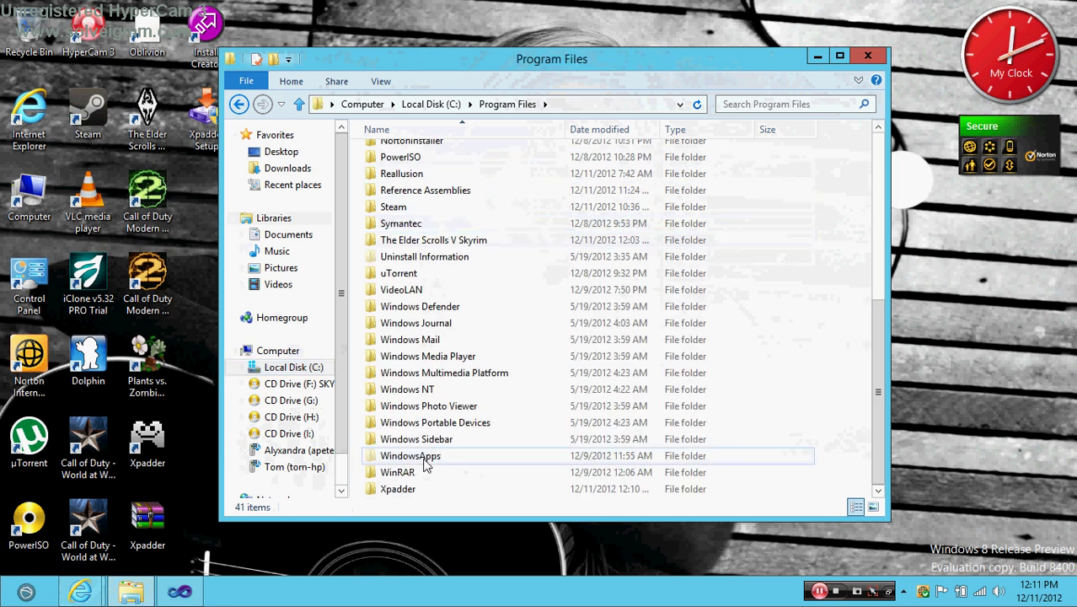
{"action": "double_click", "coordinate": [403, 491]}
{"action": "mouse_move", "coordinate": [438, 257]}
{"action": "left_mouse_down"}
{"action": "mouse_move", "coordinate": [517, 183]}
{"action": "mouse_move", "coordinate": [373, 209]}
{"action": "mouse_move", "coordinate": [438, 265]}
{"action": "left_mouse_up"}
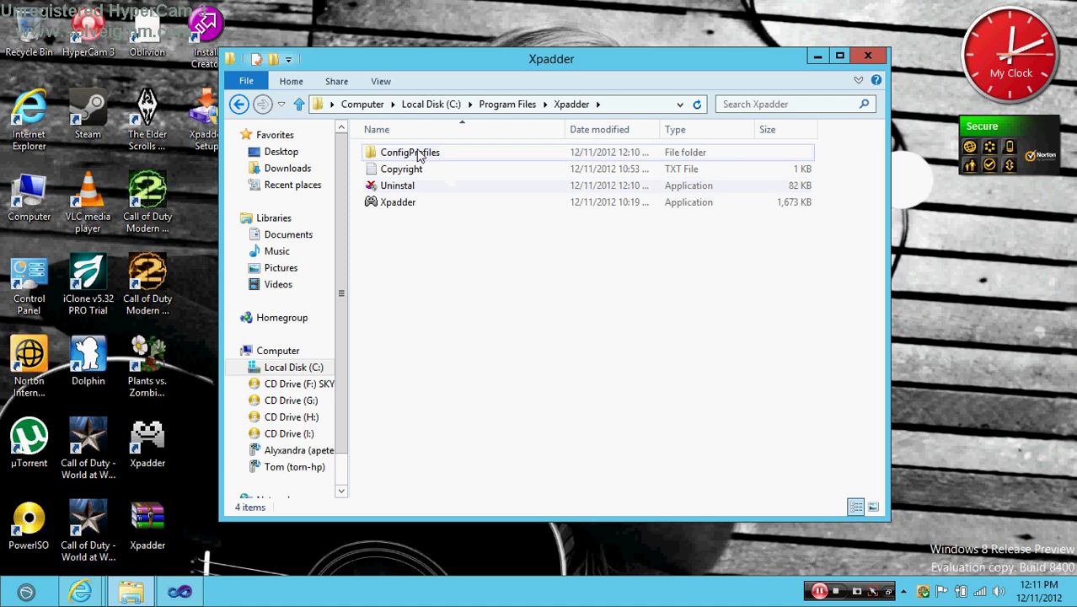
Look inside the ConfigProfiles folder and return to the Xpadder folder.
{"action": "double_click", "coordinate": [415, 153]}
{"action": "left_click_drag", "start_coordinate": [477, 216], "coordinate": [393, 215]}
{"action": "left_click", "coordinate": [239, 103]}
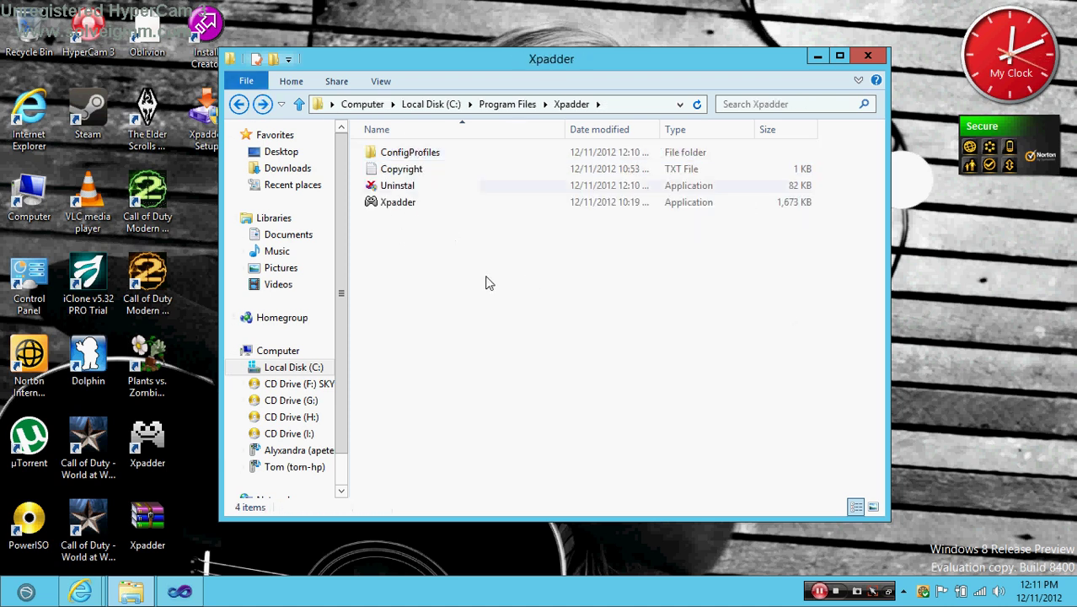
Create a desktop shortcut to the Xpadder application and minimize File Explorer.
{"action": "right_click", "coordinate": [400, 207]}
{"action": "mouse_move", "coordinate": [505, 406]}
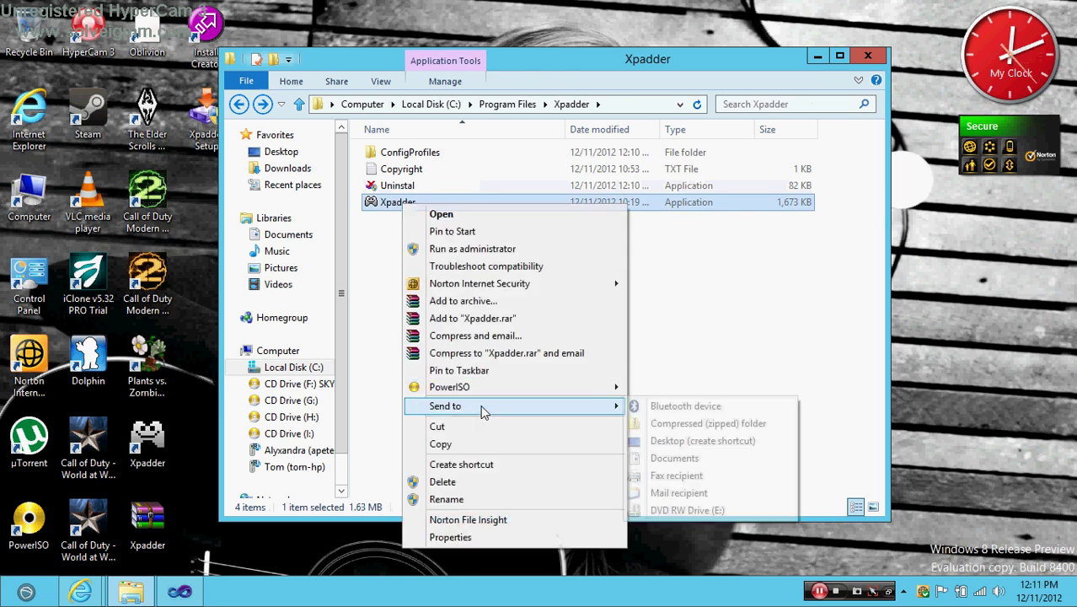
{"action": "left_click", "coordinate": [674, 441]}
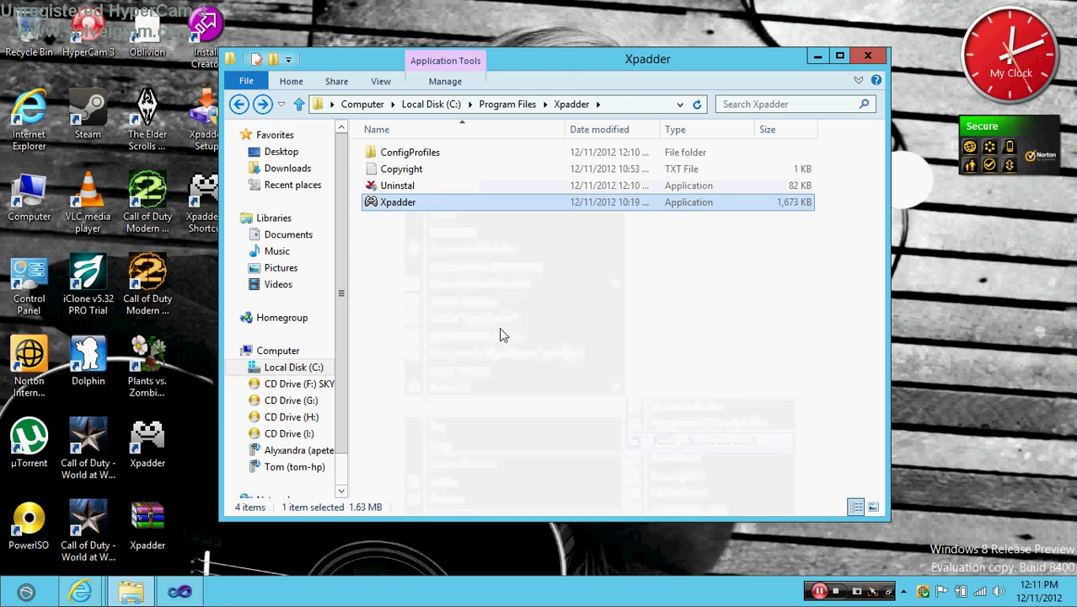
{"action": "left_click", "coordinate": [817, 57]}
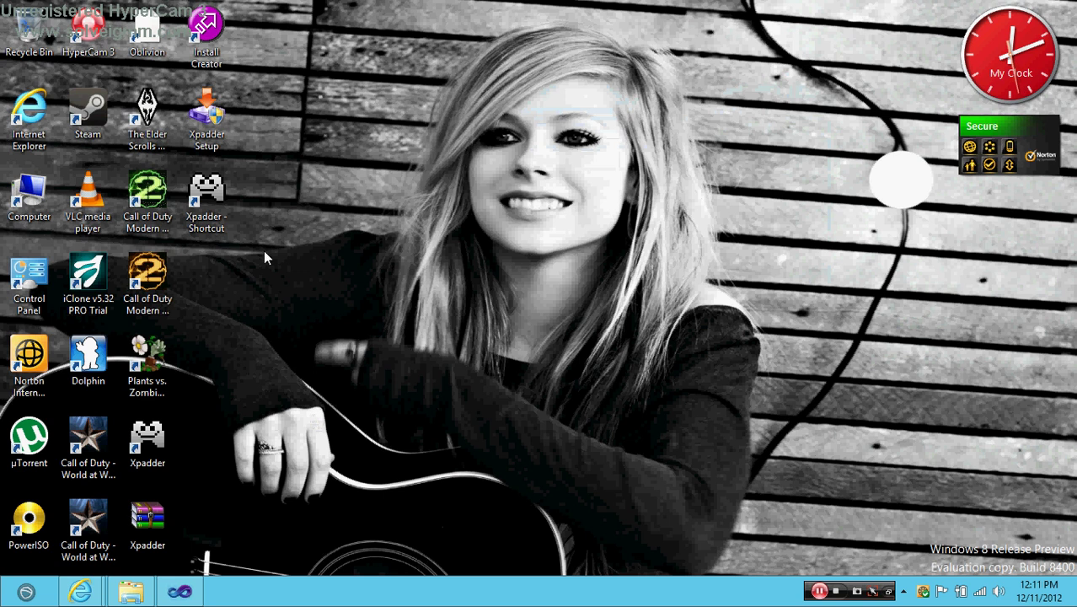
View the Xpadder shortcut's compatibility settings without changing them and test-launch Xpadder from the shortcut.
{"action": "right_click", "coordinate": [206, 204]}
{"action": "left_click", "coordinate": [261, 545]}
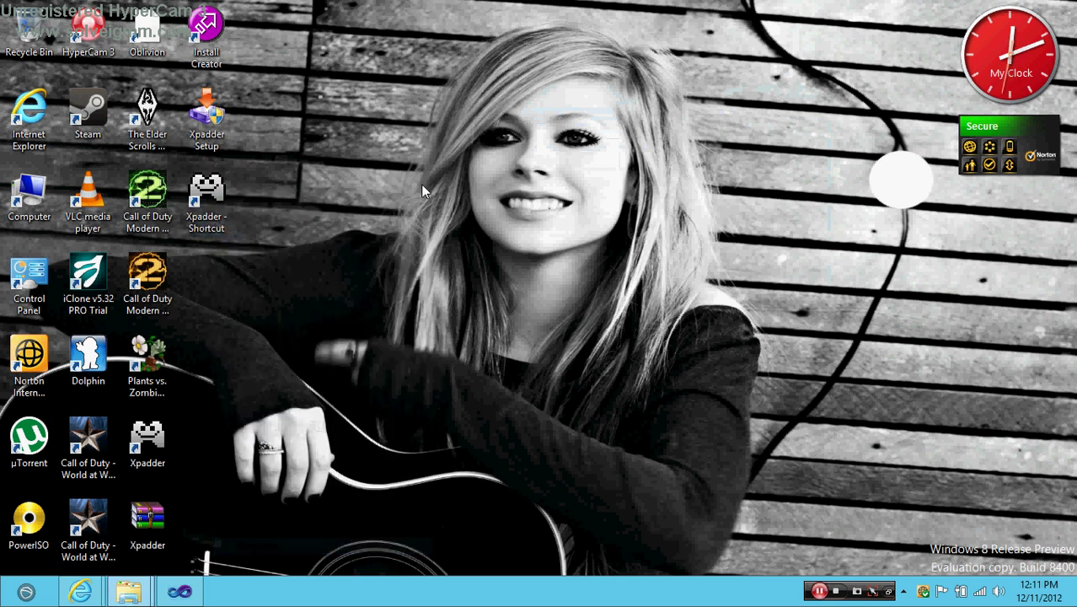
{"action": "left_click_drag", "start_coordinate": [323, 189], "coordinate": [378, 91]}
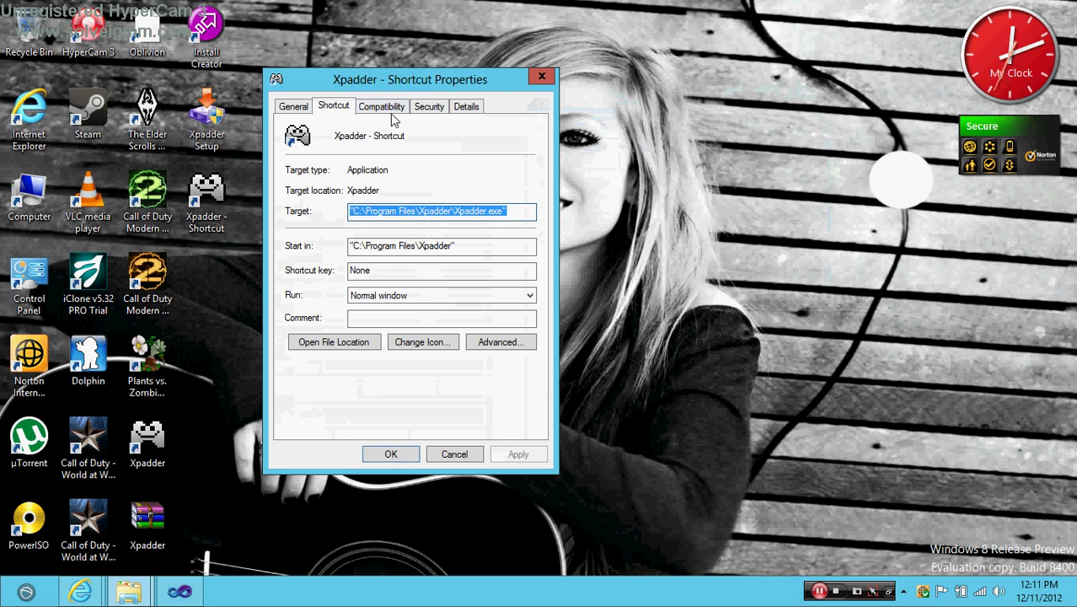
{"action": "left_click", "coordinate": [390, 107]}
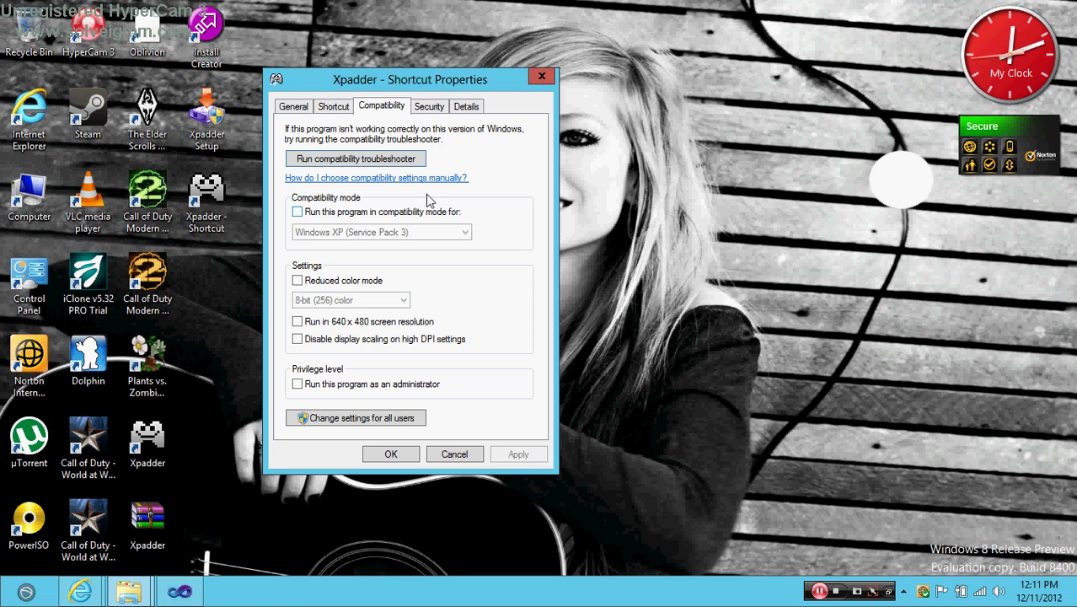
{"action": "left_click", "coordinate": [542, 77]}
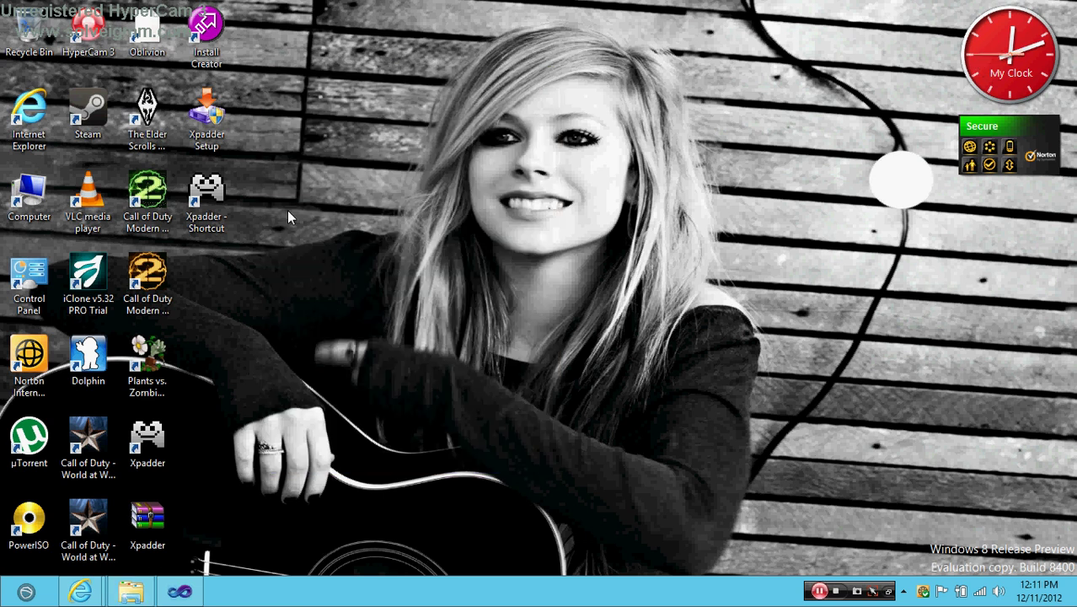
{"action": "double_click", "coordinate": [208, 193]}
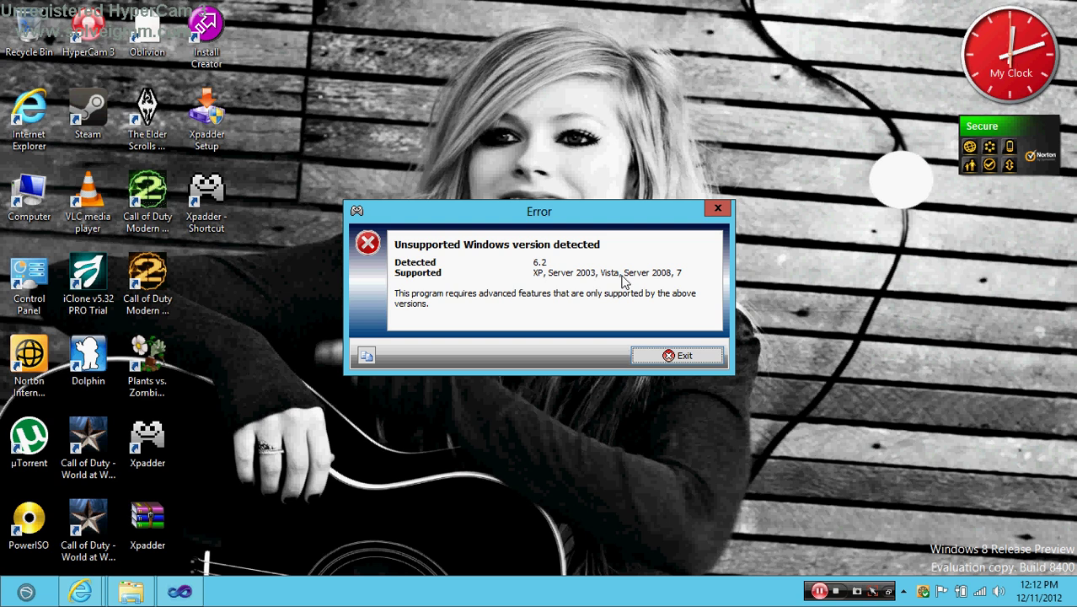
{"action": "left_click", "coordinate": [688, 355]}
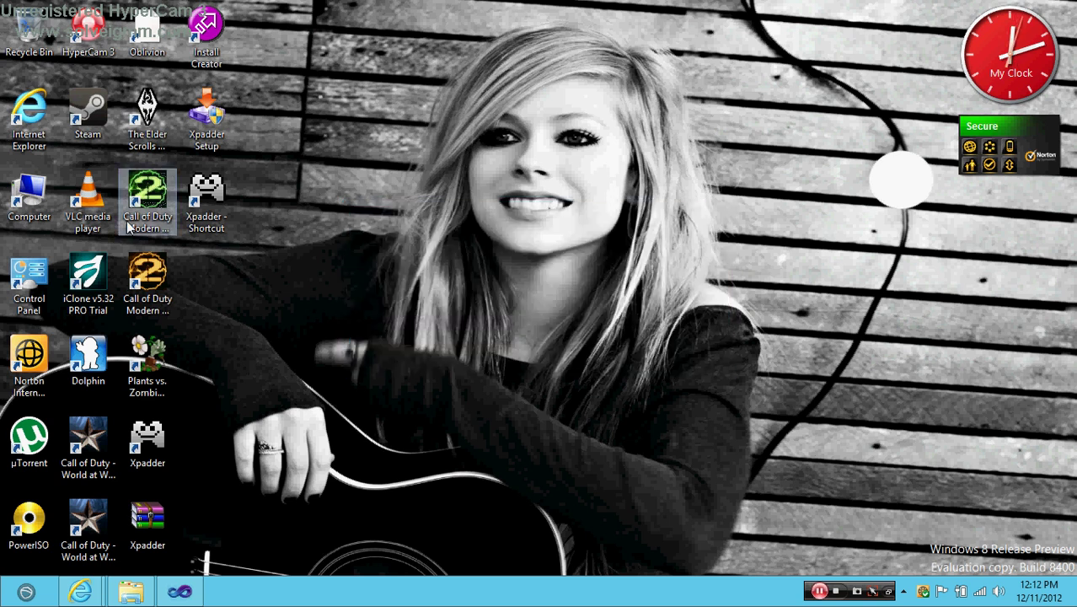
Set the Xpadder desktop shortcut to run in compatibility mode for Windows 7 and apply the change.
{"action": "right_click", "coordinate": [207, 190]}
{"action": "left_click", "coordinate": [268, 537]}
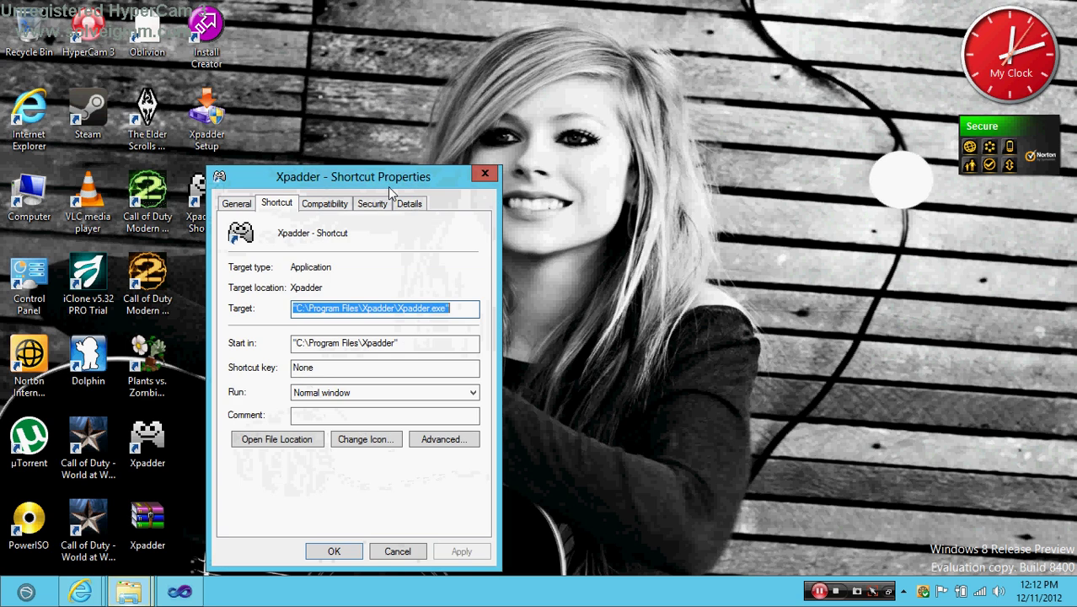
{"action": "left_click", "coordinate": [324, 203]}
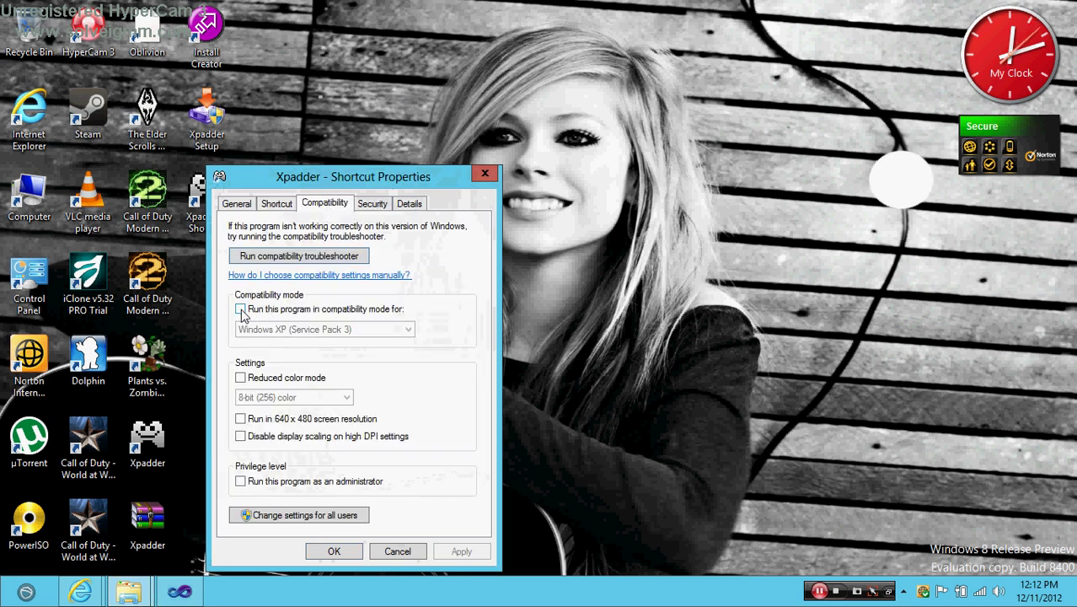
{"action": "left_click", "coordinate": [241, 309]}
{"action": "left_click", "coordinate": [261, 329]}
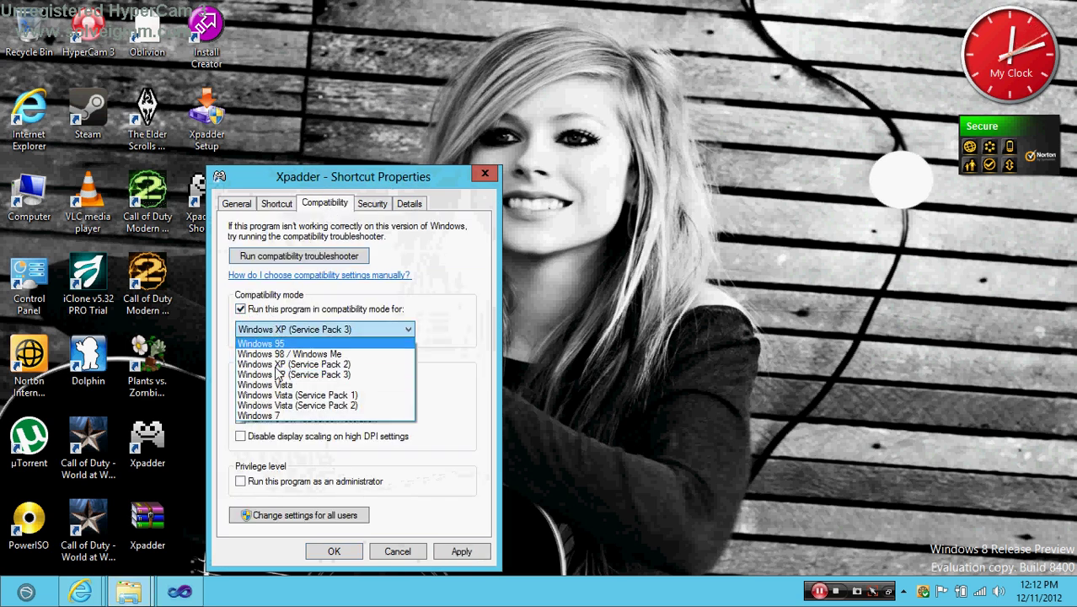
{"action": "left_click", "coordinate": [274, 416]}
{"action": "left_click", "coordinate": [460, 551]}
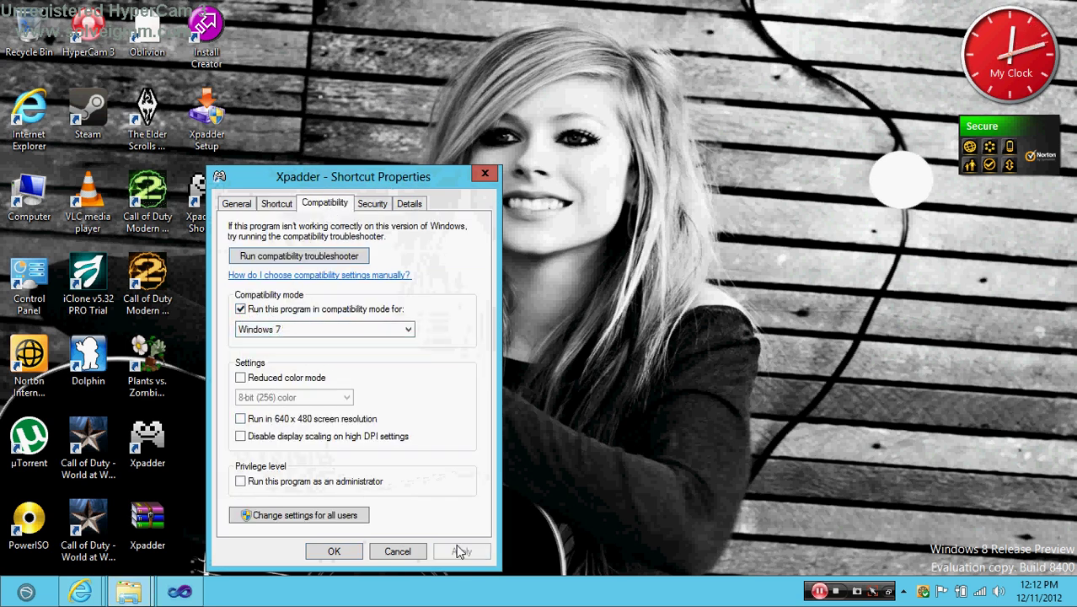
{"action": "left_click", "coordinate": [334, 551]}
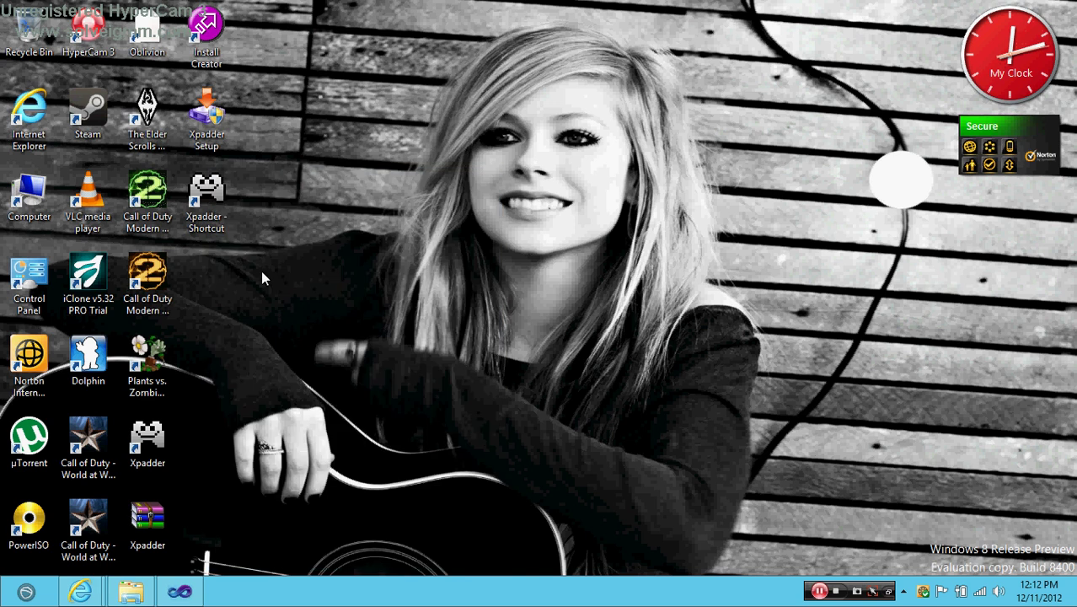
Launch Xpadder from its desktop shortcut and accept the risk, licence and copyright notices.
{"action": "double_click", "coordinate": [195, 195]}
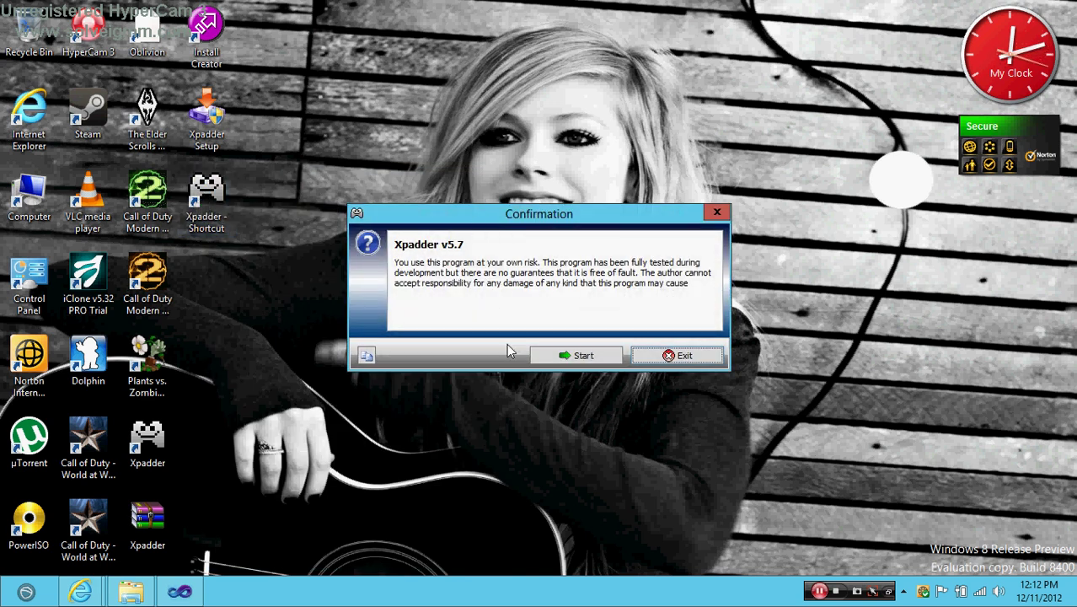
{"action": "left_click", "coordinate": [608, 357]}
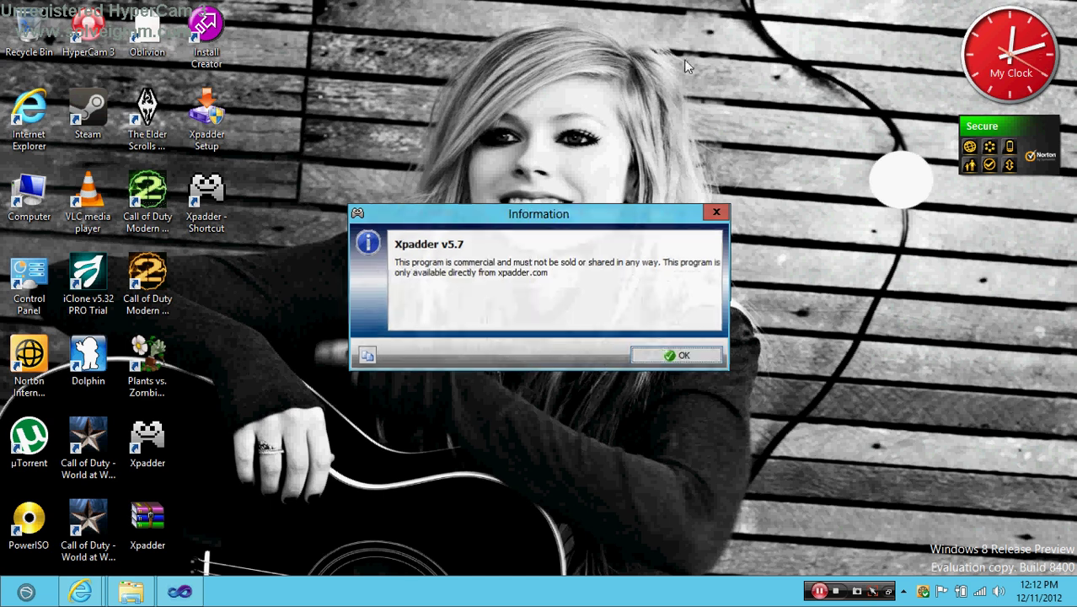
{"action": "left_click", "coordinate": [680, 357]}
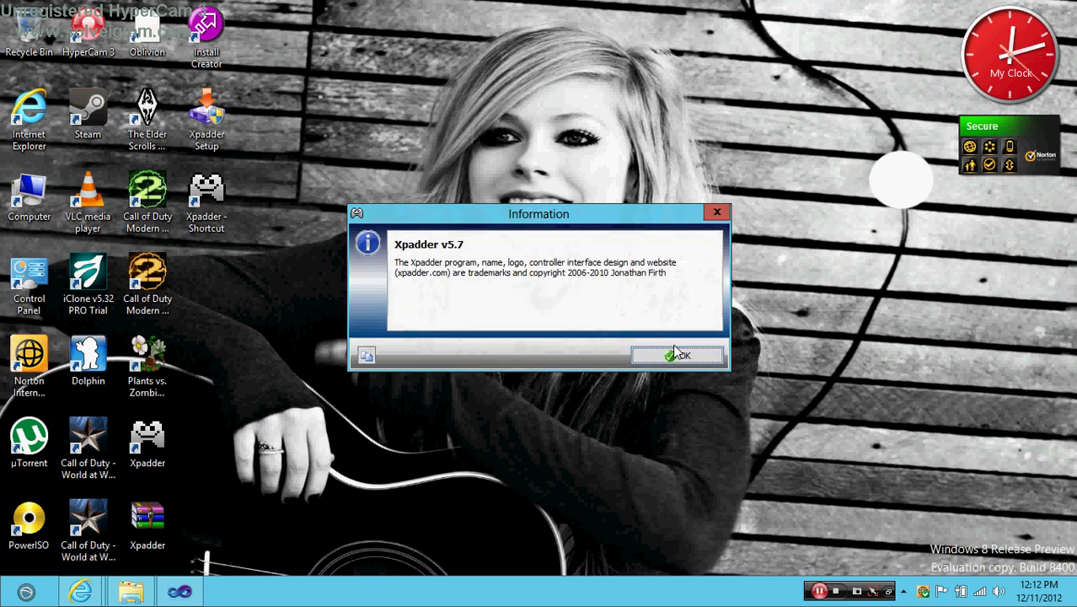
{"action": "left_click", "coordinate": [675, 352]}
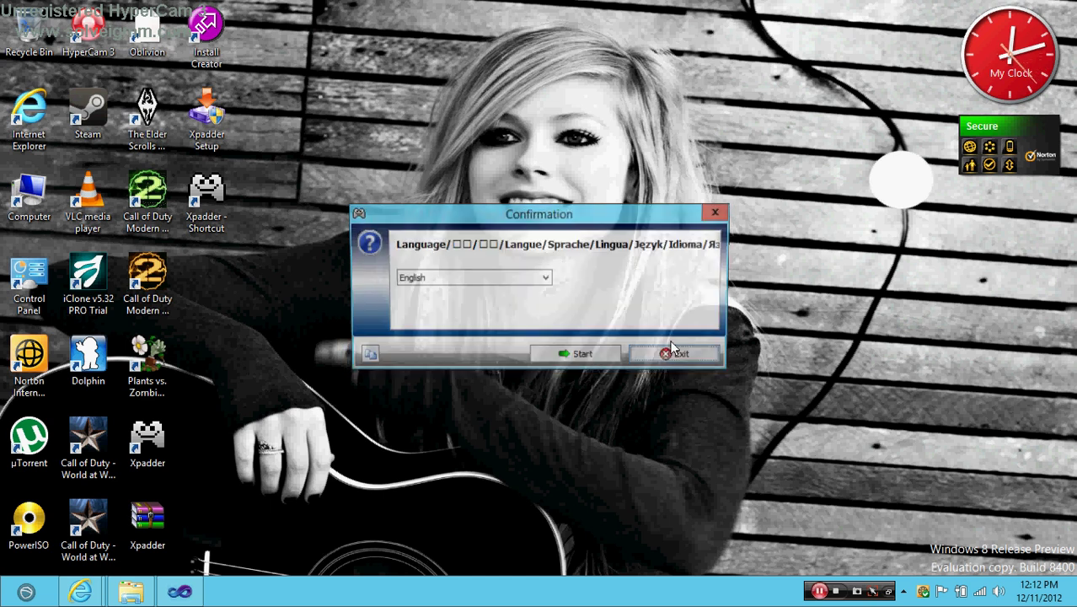
Keep English as the Xpadder language and continue the first-run setup.
{"action": "left_click", "coordinate": [462, 280]}
{"action": "scroll", "coordinate": [544, 333], "scroll_direction": "down", "scroll_amount": 2}
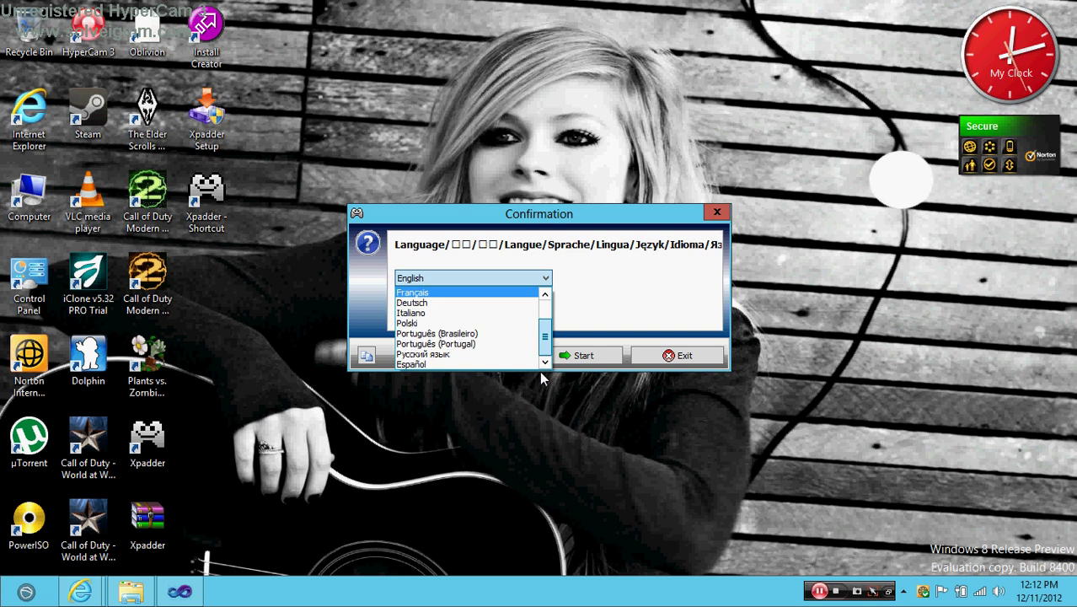
{"action": "scroll", "coordinate": [544, 337], "scroll_direction": "up", "scroll_amount": 3}
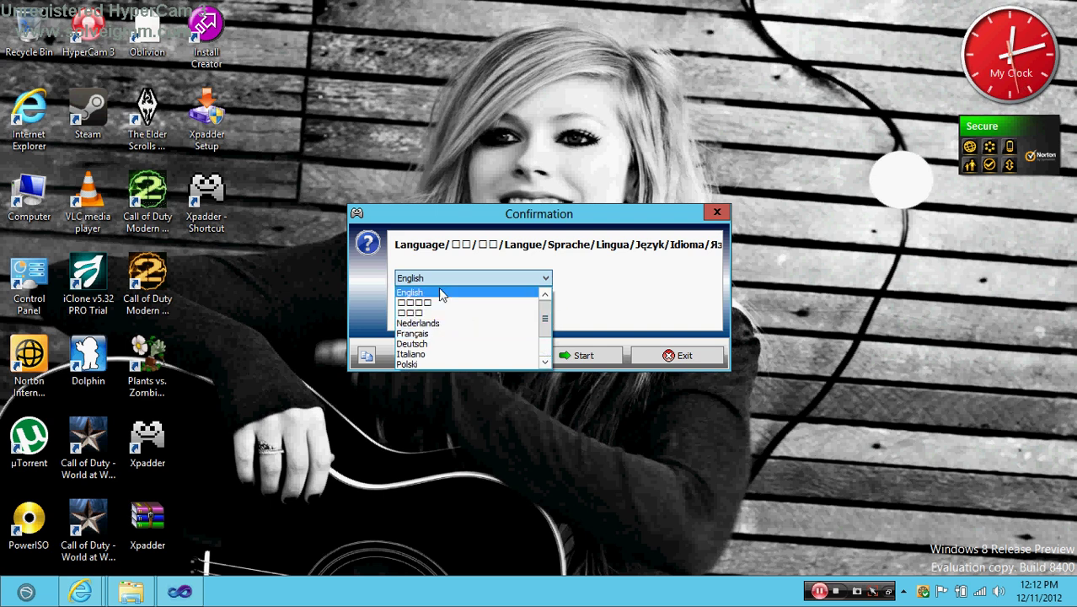
{"action": "left_click", "coordinate": [536, 293]}
{"action": "left_click", "coordinate": [602, 358]}
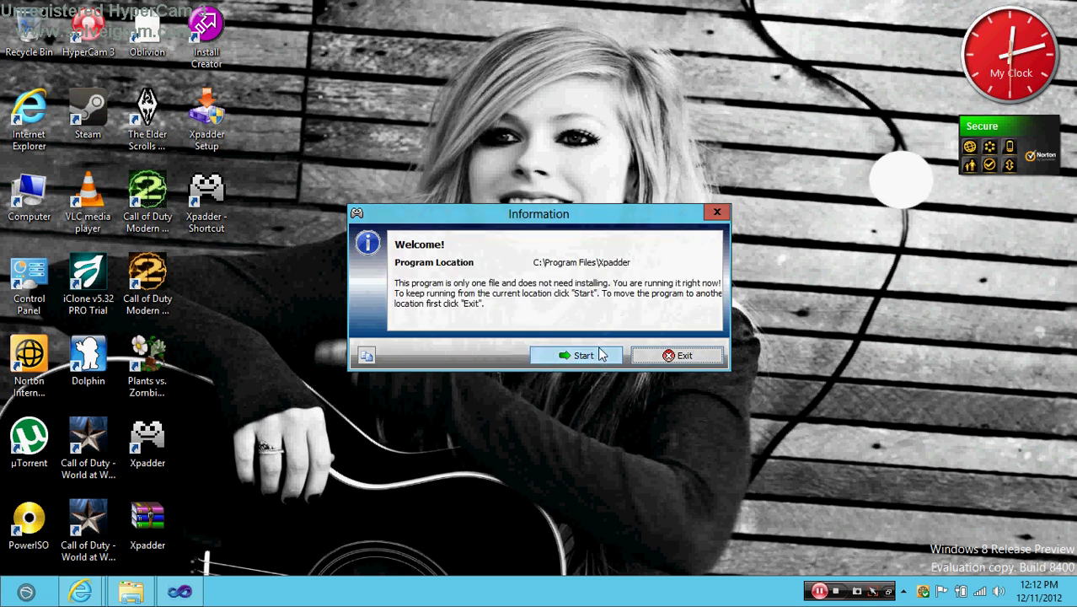
Keep running Xpadder from C:\Program Files\Xpadder and use Program Location as the default save and open location.
{"action": "left_click", "coordinate": [602, 354]}
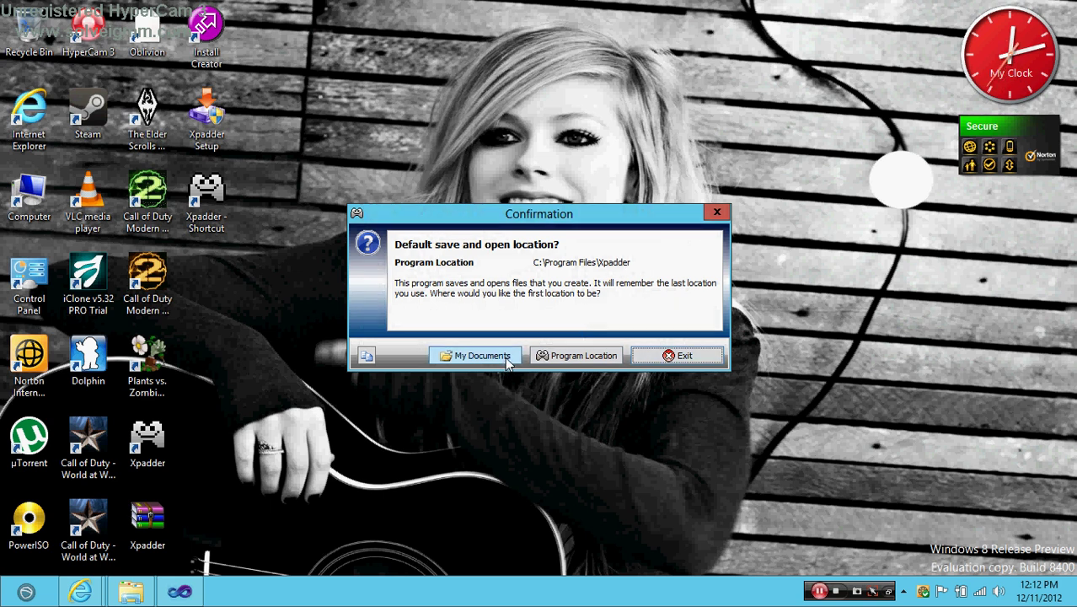
{"action": "left_click", "coordinate": [572, 356]}
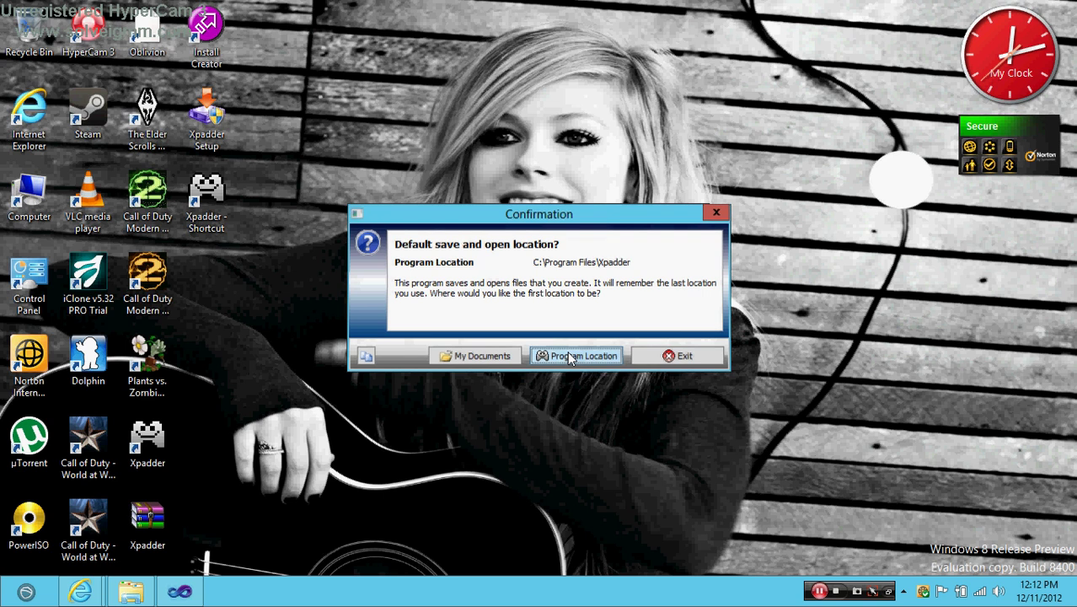
{"action": "left_click", "coordinate": [496, 355]}
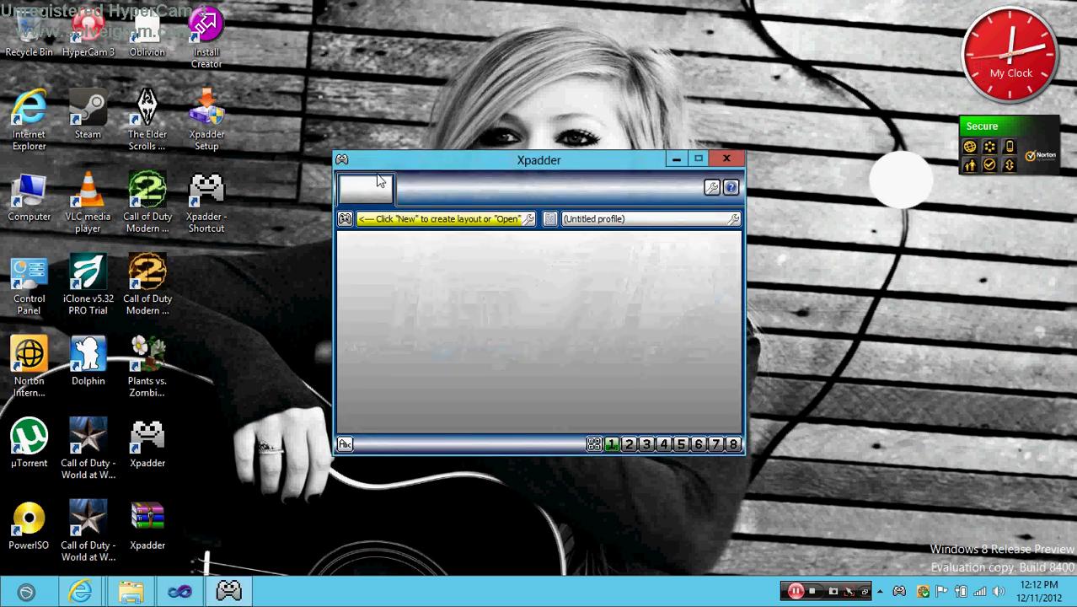
{"action": "left_click", "coordinate": [345, 218]}
{"action": "left_click", "coordinate": [375, 255]}
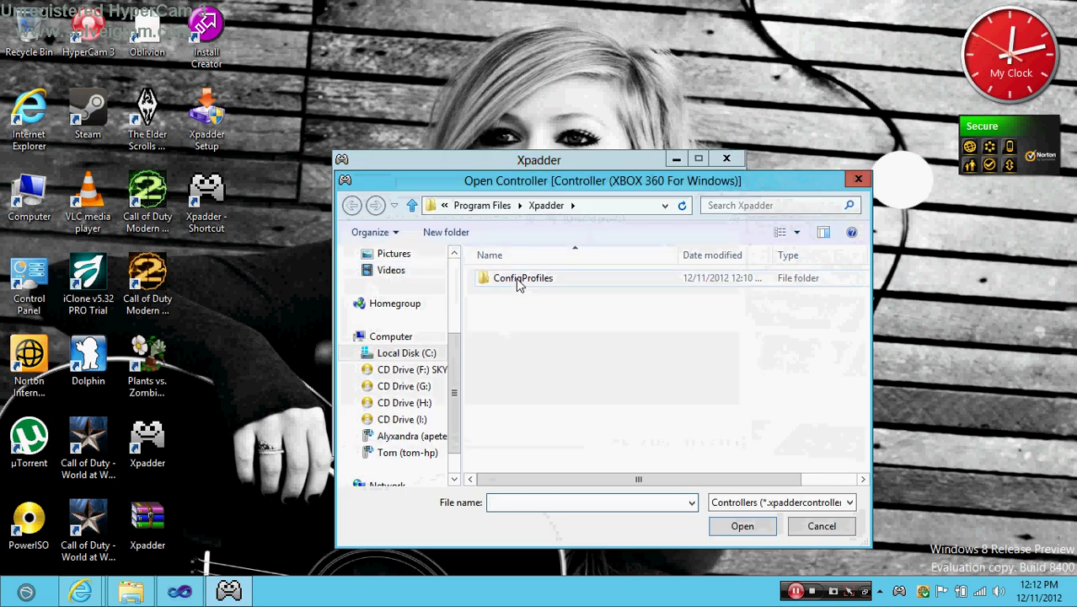
{"action": "left_click", "coordinate": [392, 253]}
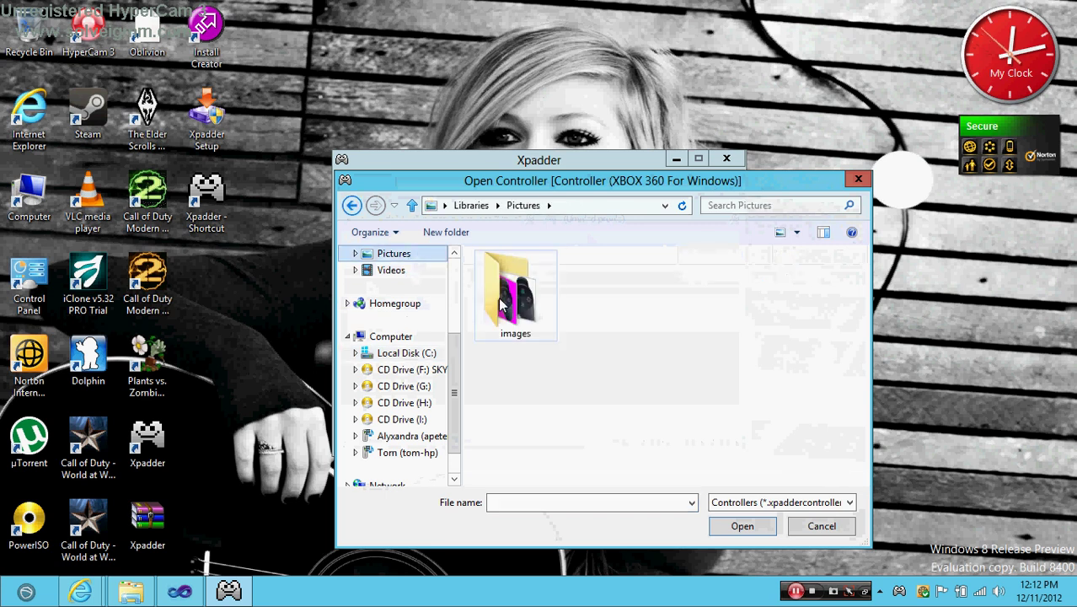
{"action": "double_click", "coordinate": [509, 295]}
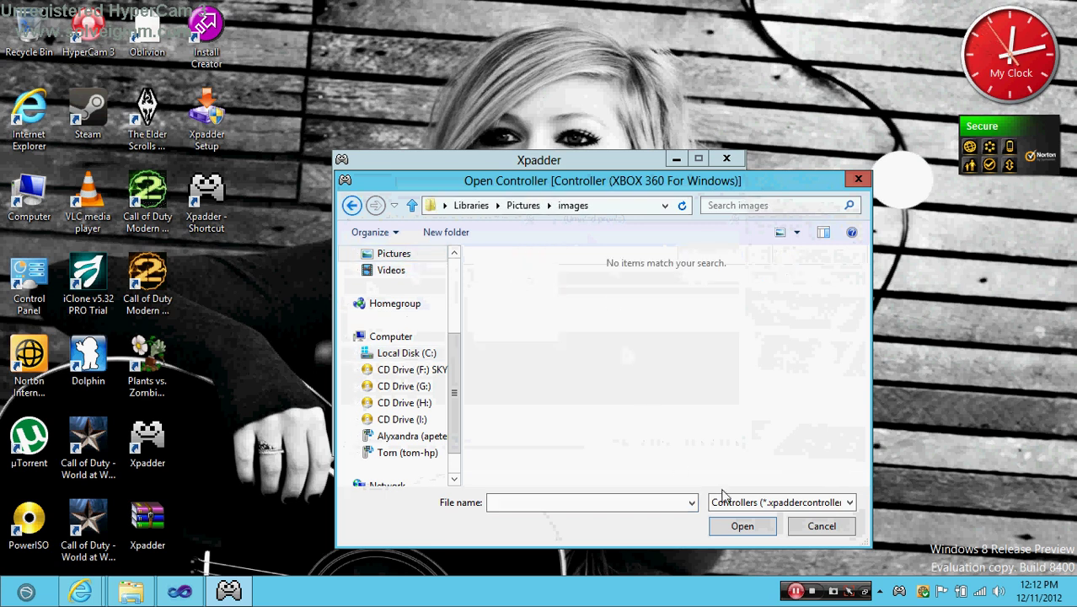
{"action": "left_click", "coordinate": [723, 500]}
{"action": "left_click", "coordinate": [859, 182]}
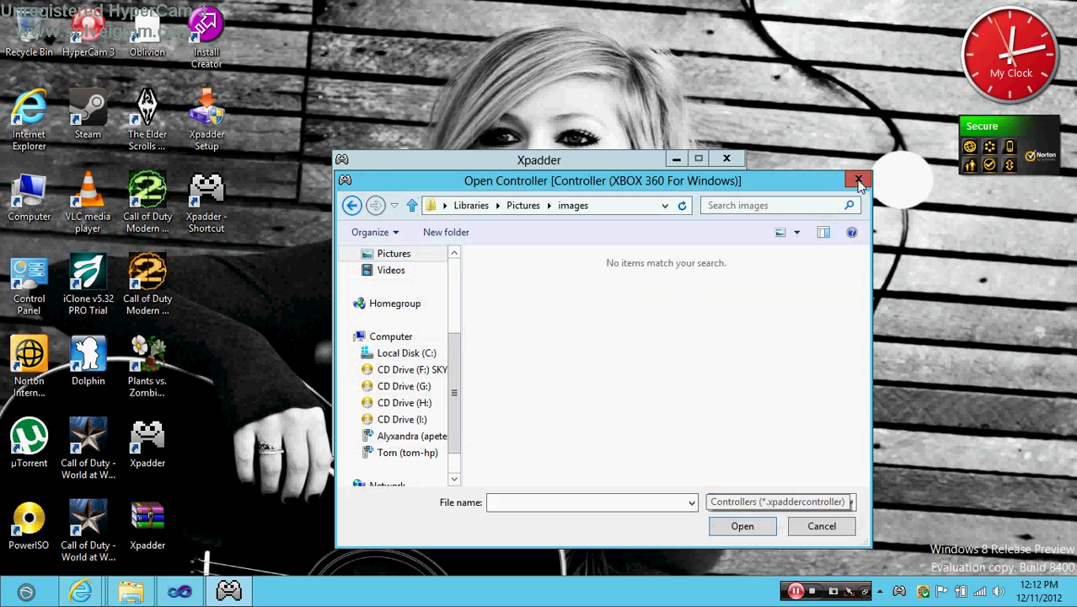
{"action": "left_click", "coordinate": [859, 183]}
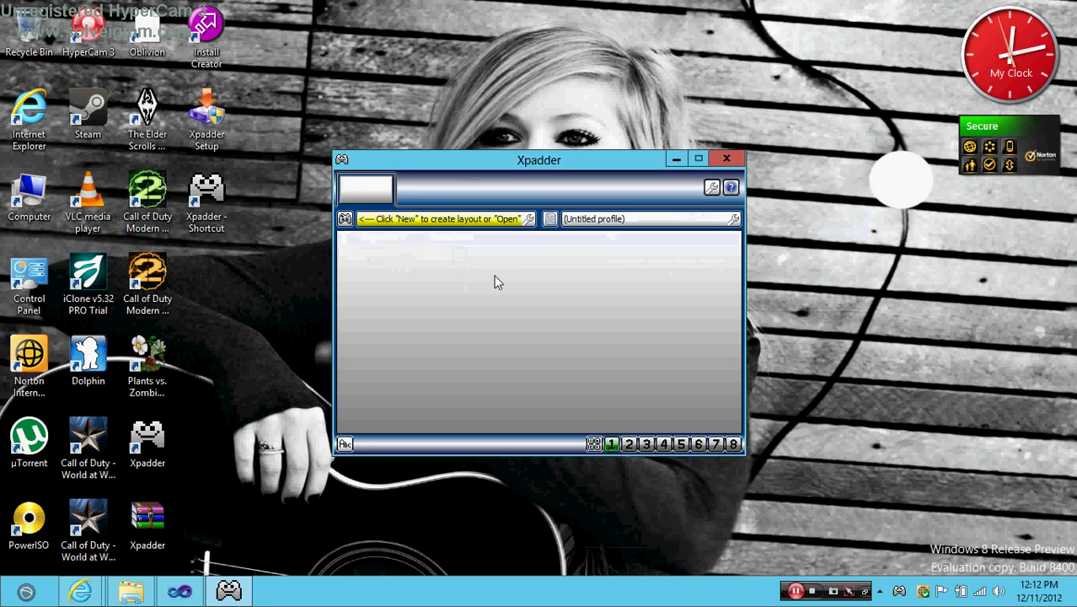
{"action": "left_click", "coordinate": [347, 221]}
{"action": "left_click", "coordinate": [375, 255]}
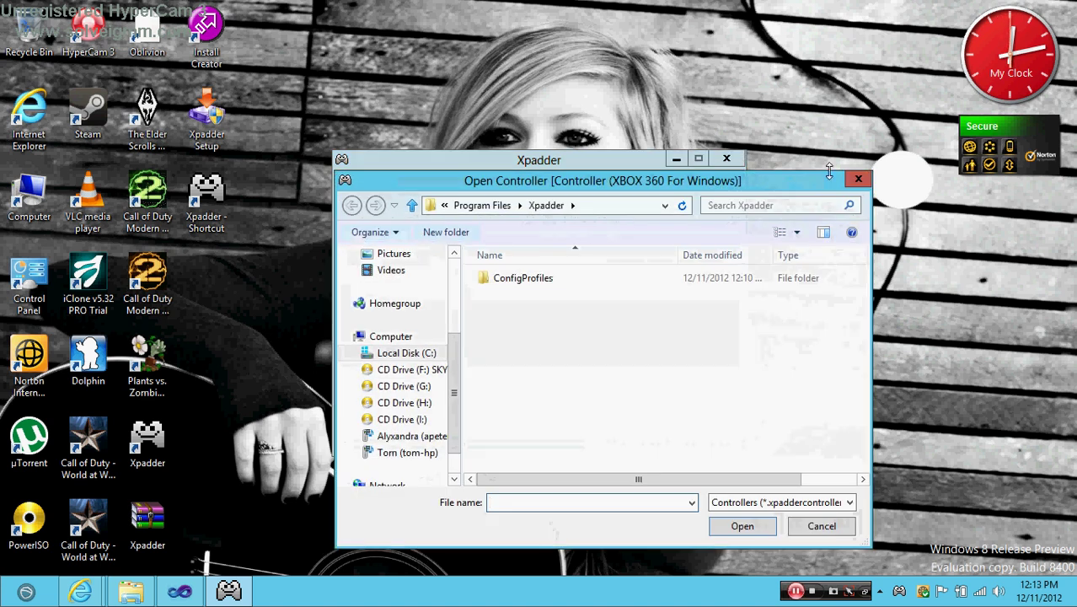
{"action": "left_click", "coordinate": [858, 179]}
Start a new layout for the Xbox 360 controller and load the xbox-xpadder image from the images folder in Pictures.
{"action": "left_click", "coordinate": [347, 221]}
{"action": "left_click", "coordinate": [372, 342]}
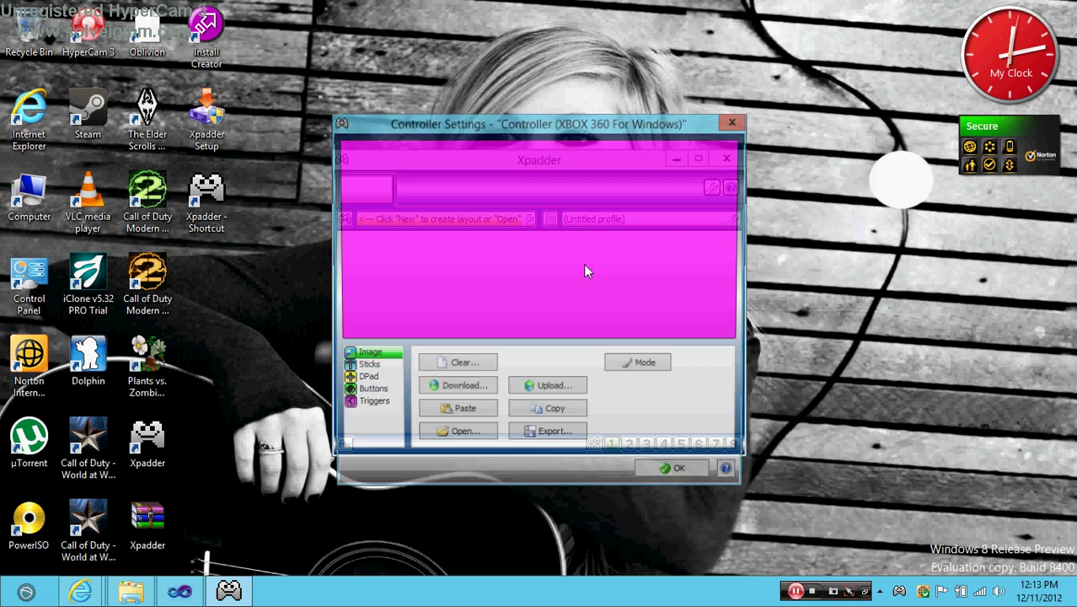
{"action": "left_click", "coordinate": [461, 436]}
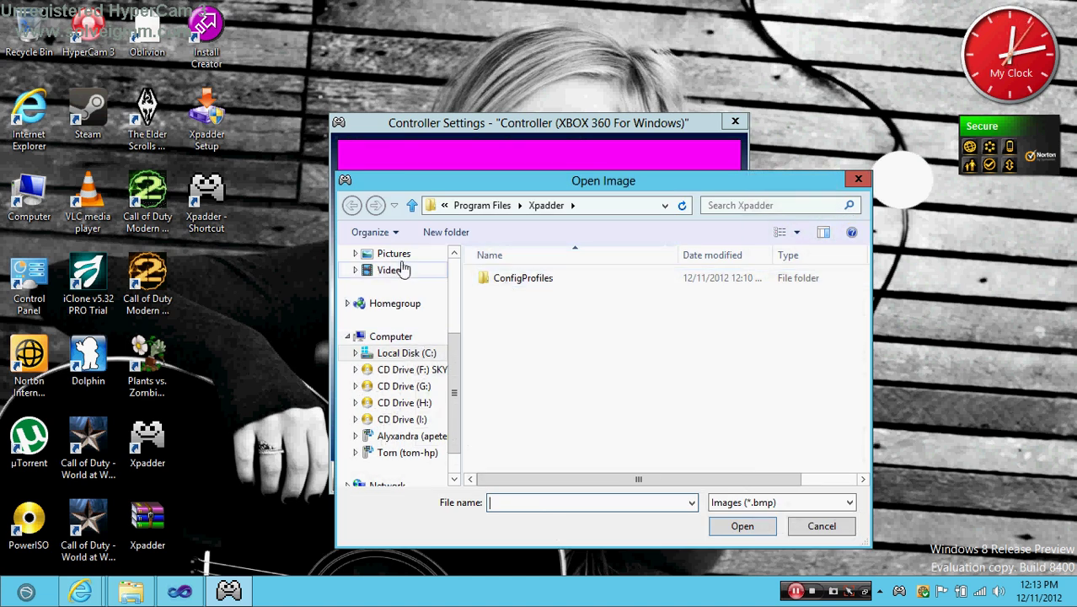
{"action": "left_click", "coordinate": [394, 254]}
{"action": "double_click", "coordinate": [512, 290]}
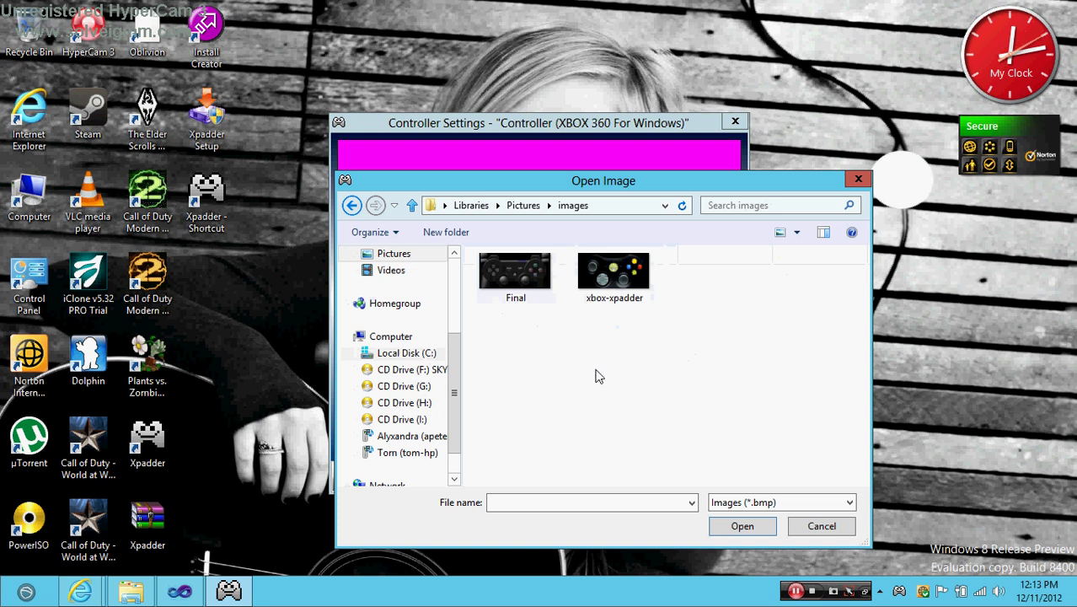
{"action": "left_click", "coordinate": [511, 278]}
{"action": "left_click", "coordinate": [646, 291]}
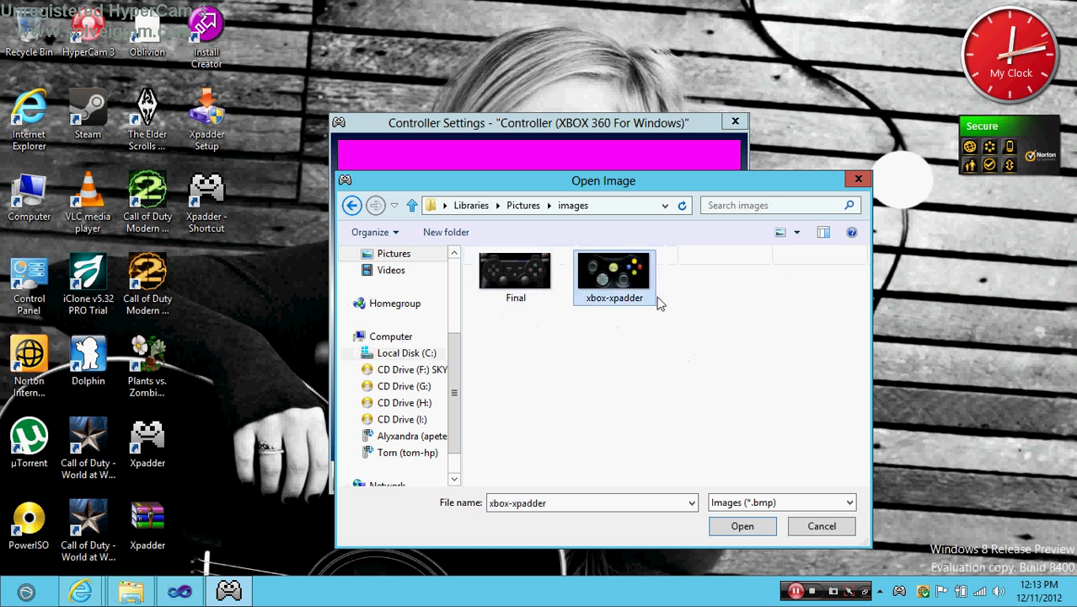
{"action": "double_click", "coordinate": [626, 272]}
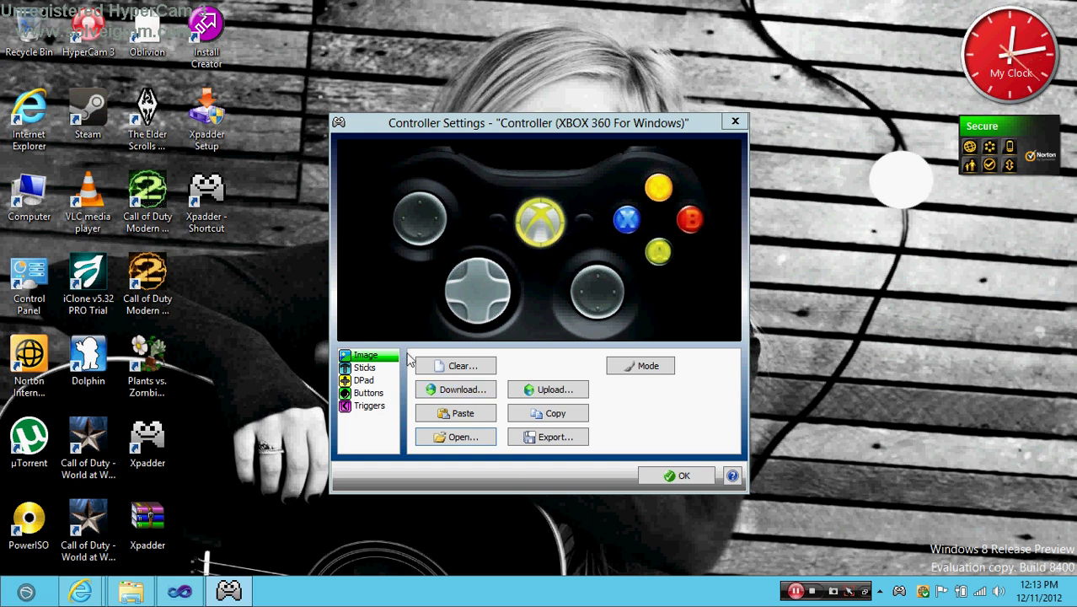
Enable the first stick in the controller layout and confirm the controller settings.
{"action": "left_click", "coordinate": [365, 371]}
{"action": "left_click", "coordinate": [437, 363]}
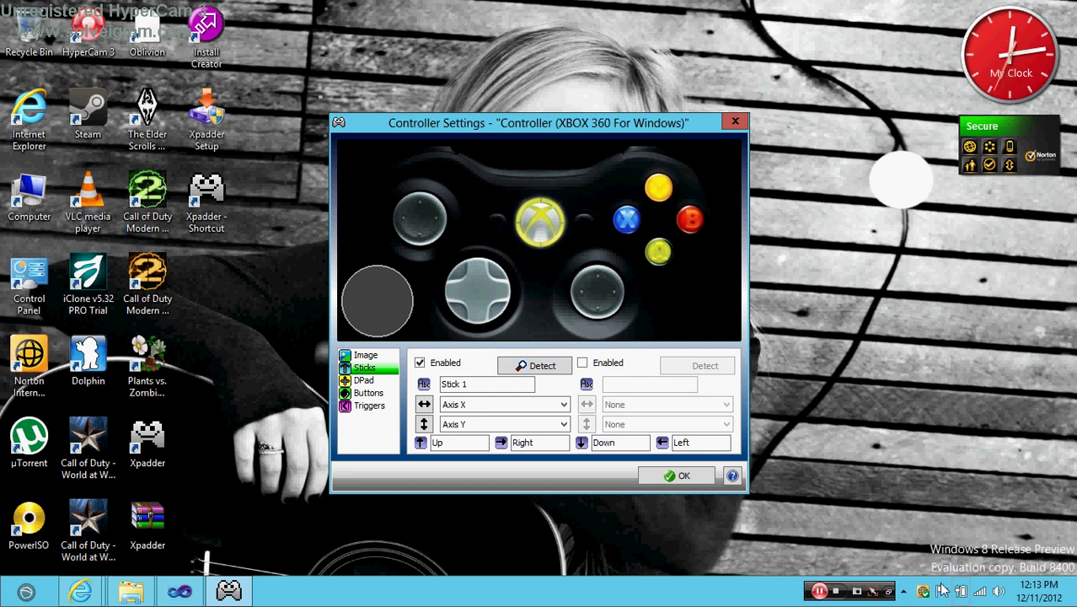
{"action": "left_click", "coordinate": [536, 227]}
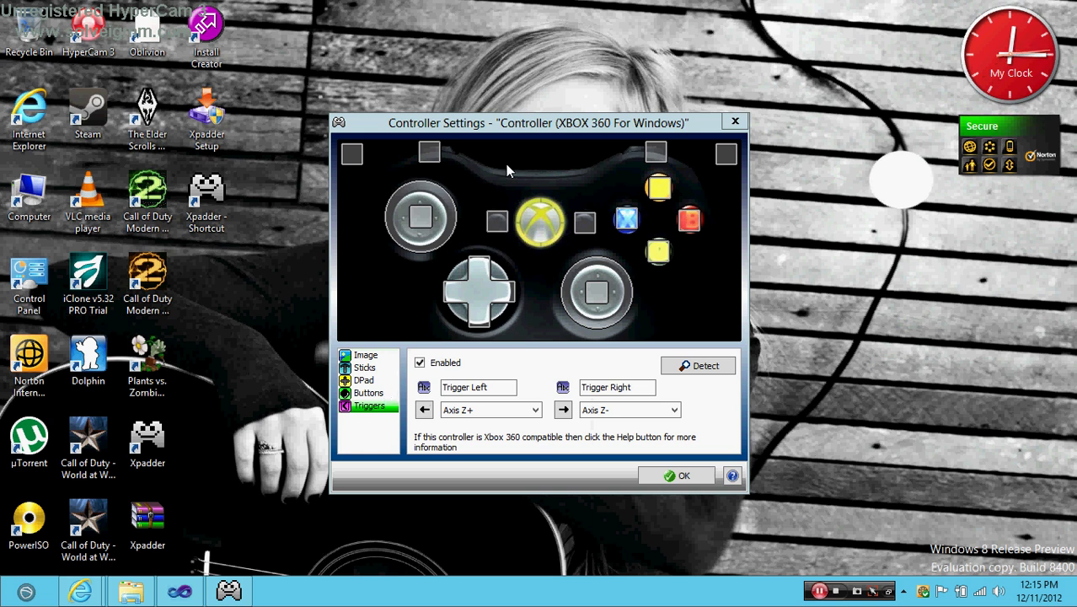
{"action": "left_click", "coordinate": [682, 477]}
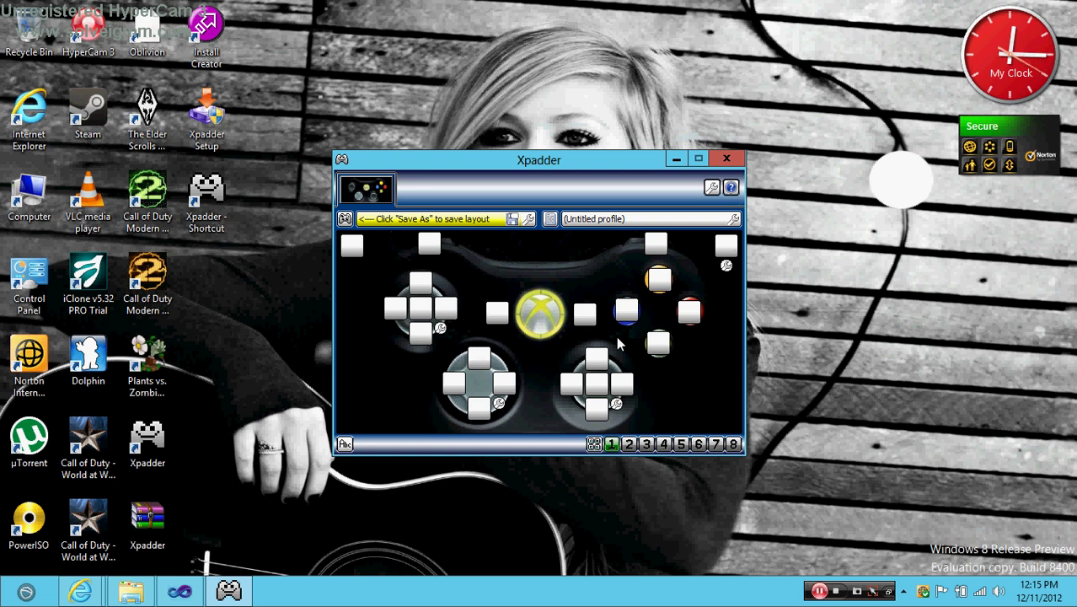
Shift the Xpadder window slightly and minimize it.
{"action": "mouse_move", "coordinate": [537, 166]}
{"action": "left_mouse_down"}
{"action": "mouse_move", "coordinate": [527, 150]}
{"action": "mouse_move", "coordinate": [538, 151]}
{"action": "left_mouse_up"}
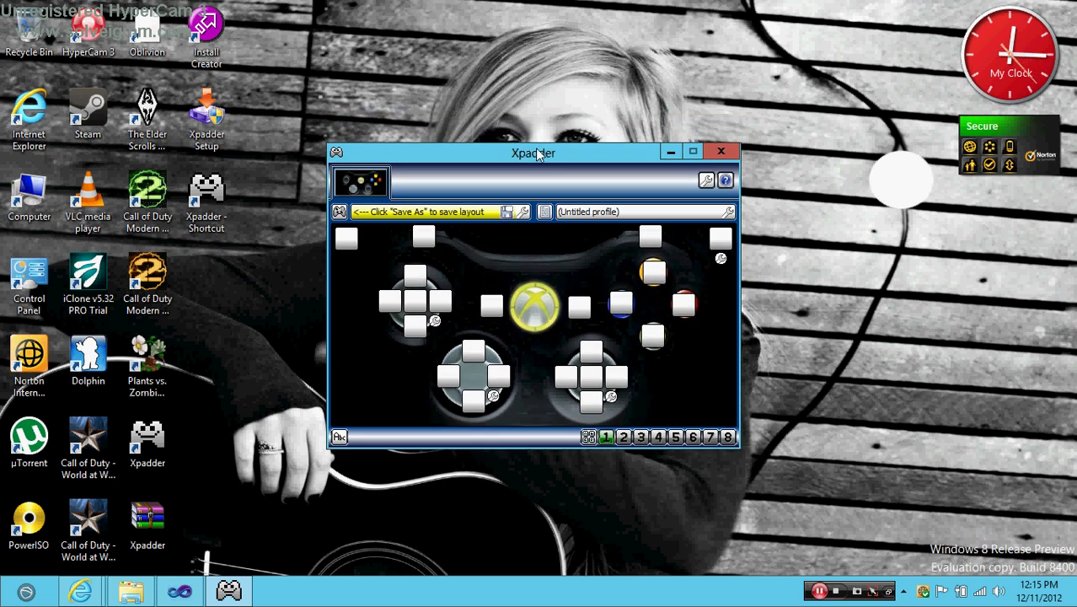
{"action": "left_click", "coordinate": [672, 152]}
{"action": "left_click_drag", "start_coordinate": [374, 165], "coordinate": [412, 319]}
{"action": "left_click_drag", "start_coordinate": [427, 361], "coordinate": [505, 18]}
{"action": "left_click_drag", "start_coordinate": [417, 21], "coordinate": [651, 275]}
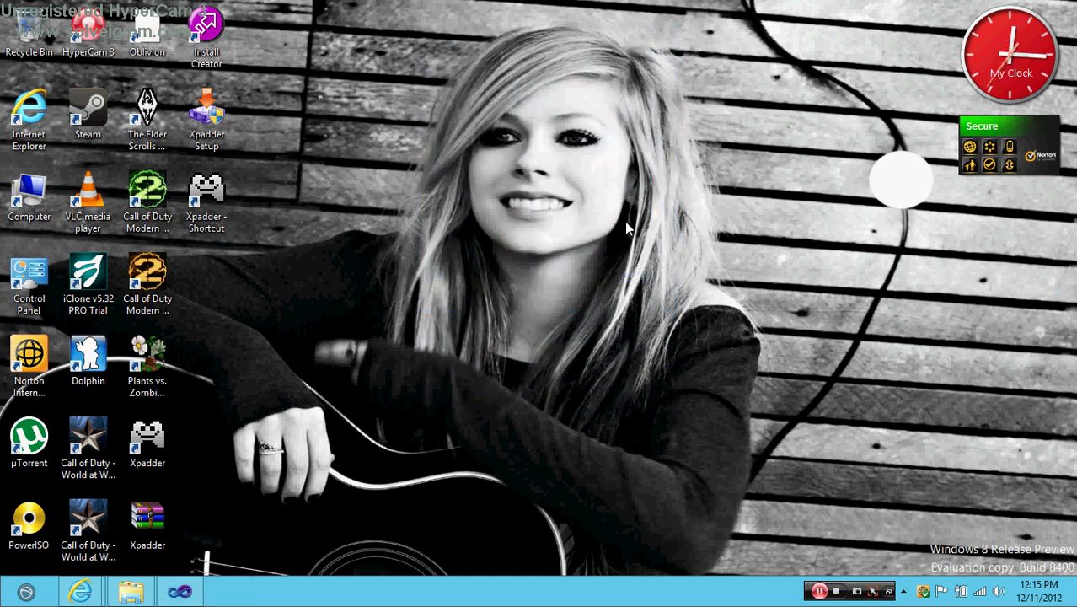
{"action": "left_click_drag", "start_coordinate": [405, 15], "coordinate": [680, 327]}
{"action": "left_click_drag", "start_coordinate": [403, 21], "coordinate": [708, 308]}
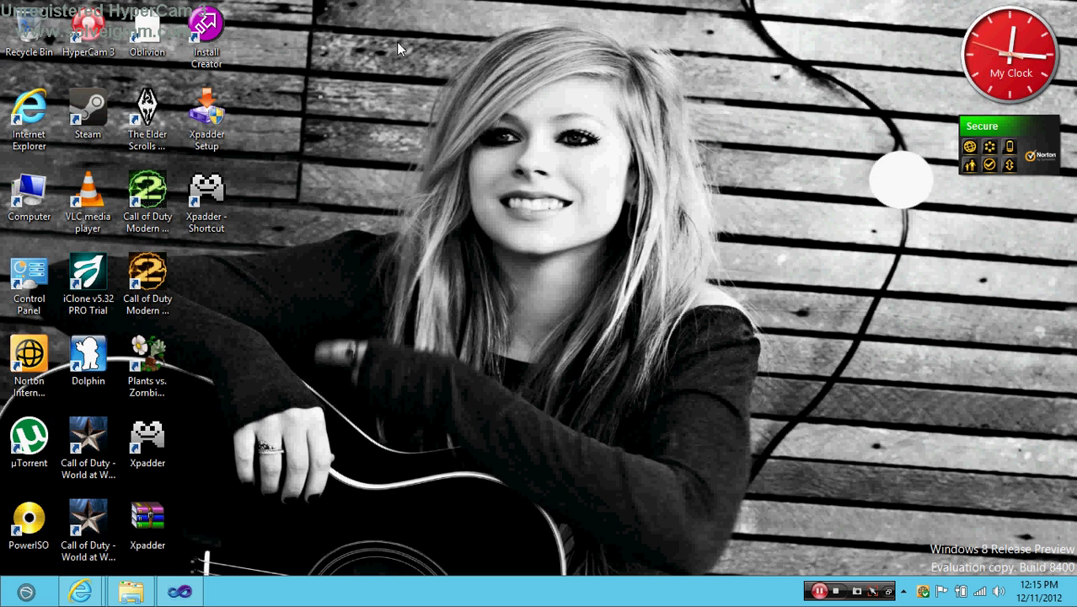
{"action": "left_click_drag", "start_coordinate": [397, 41], "coordinate": [678, 317]}
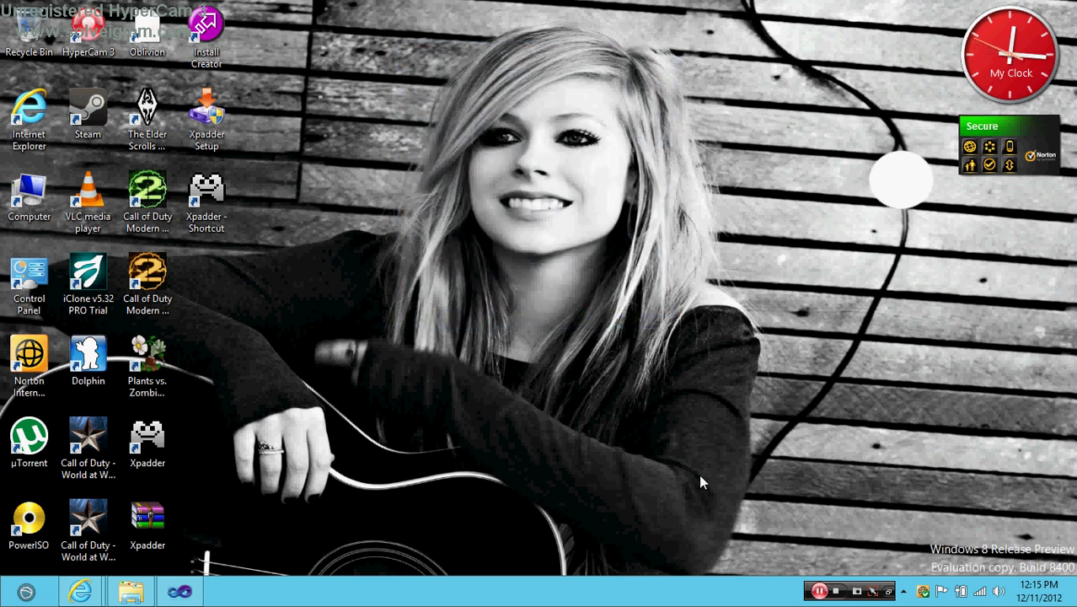
{"action": "left_click", "coordinate": [835, 592]}
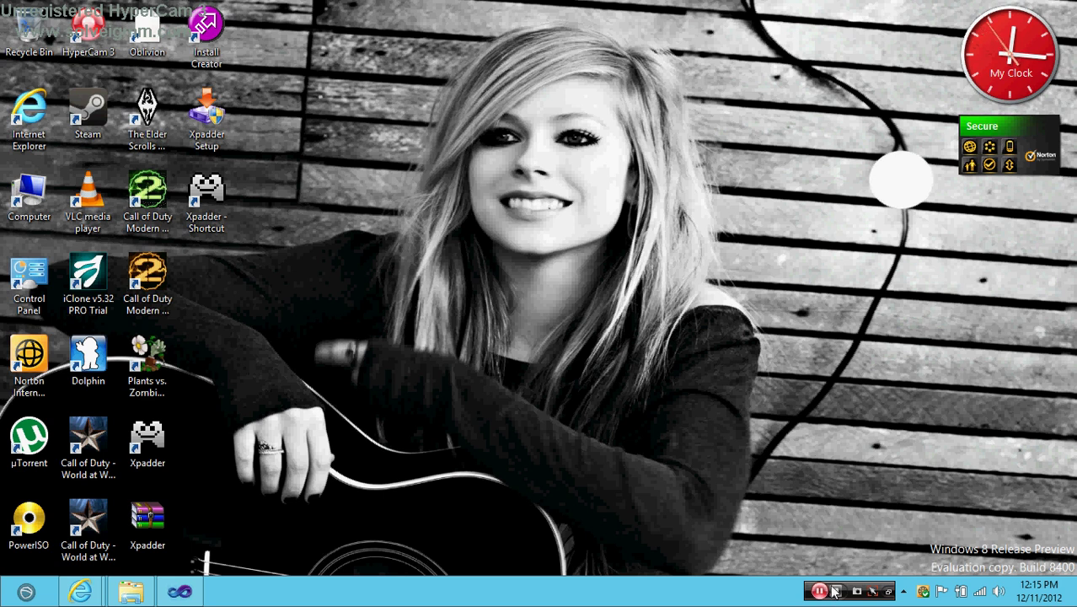